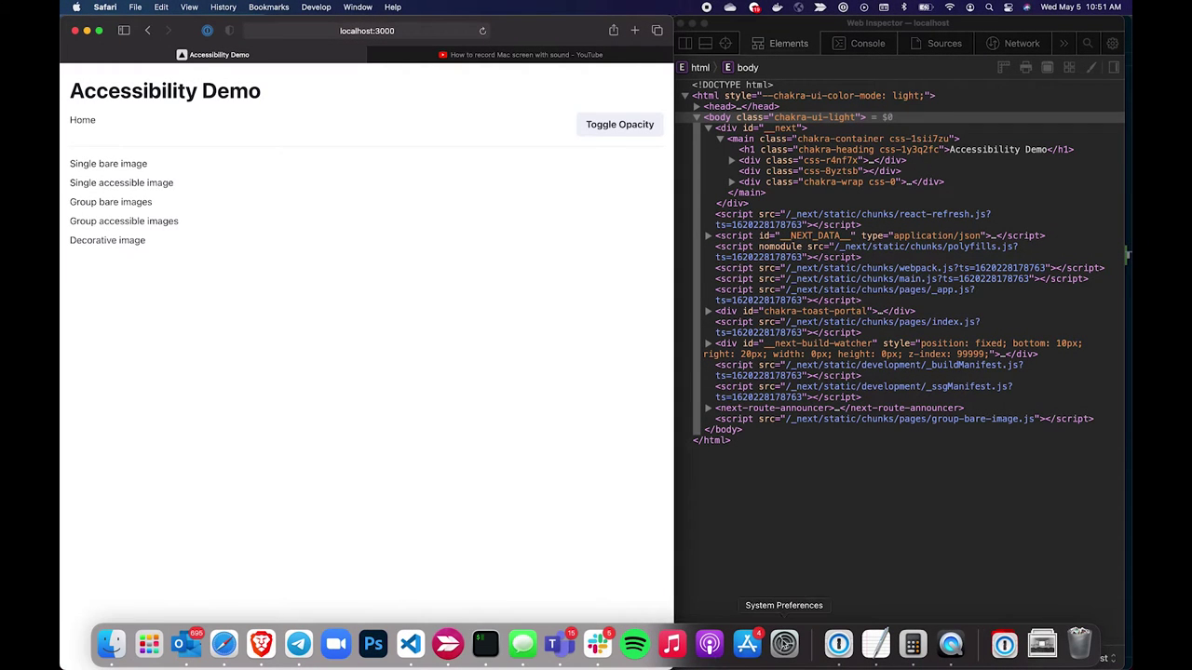
# Step: Enable VoiceOver in System Preferences' Accessibility settings and return to the Safari Accessibility Demo page
pyautogui.click(784, 639)
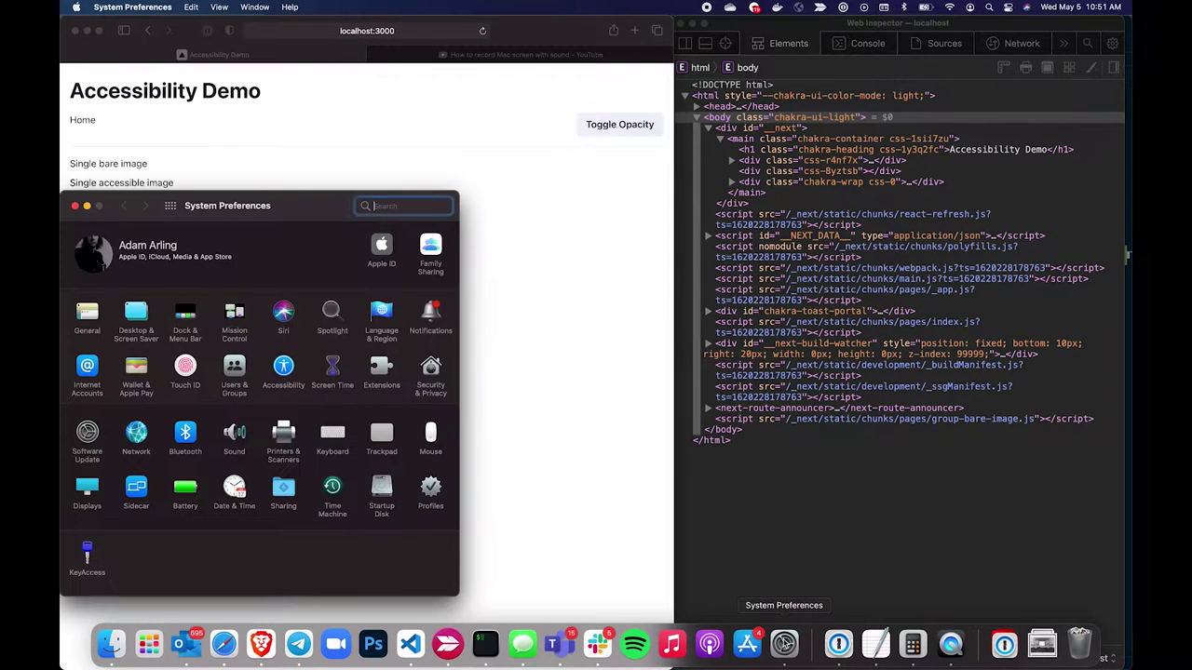
pyautogui.moveTo(300, 200); pyautogui.dragTo(370, 199)
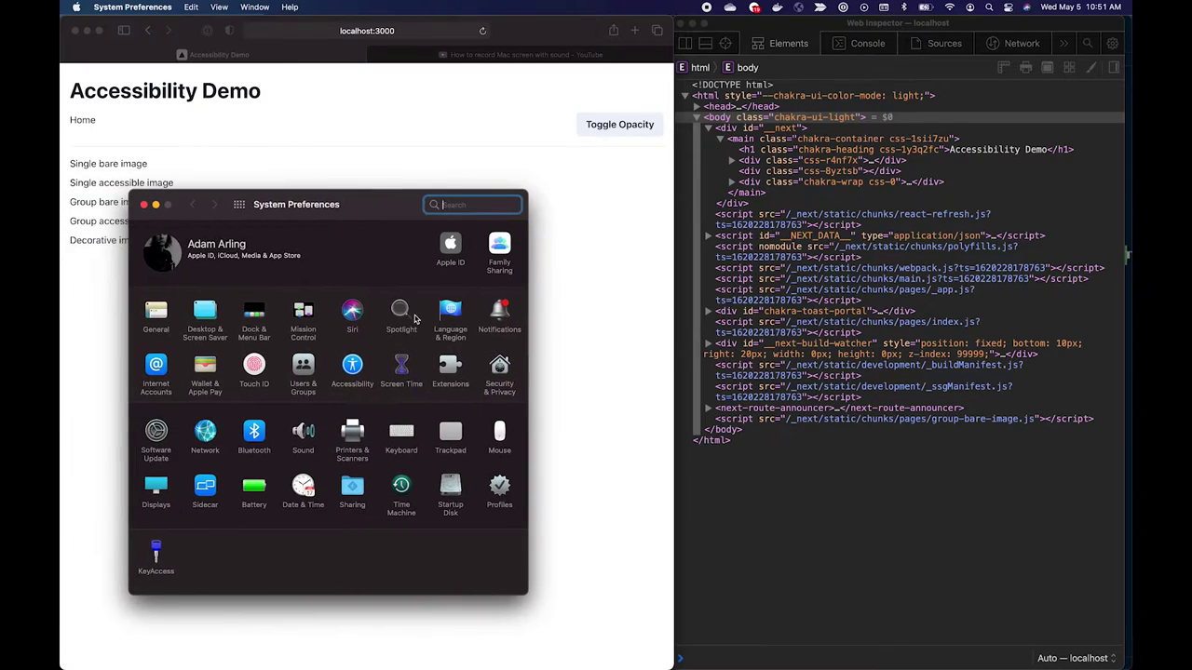
pyautogui.click(352, 369)
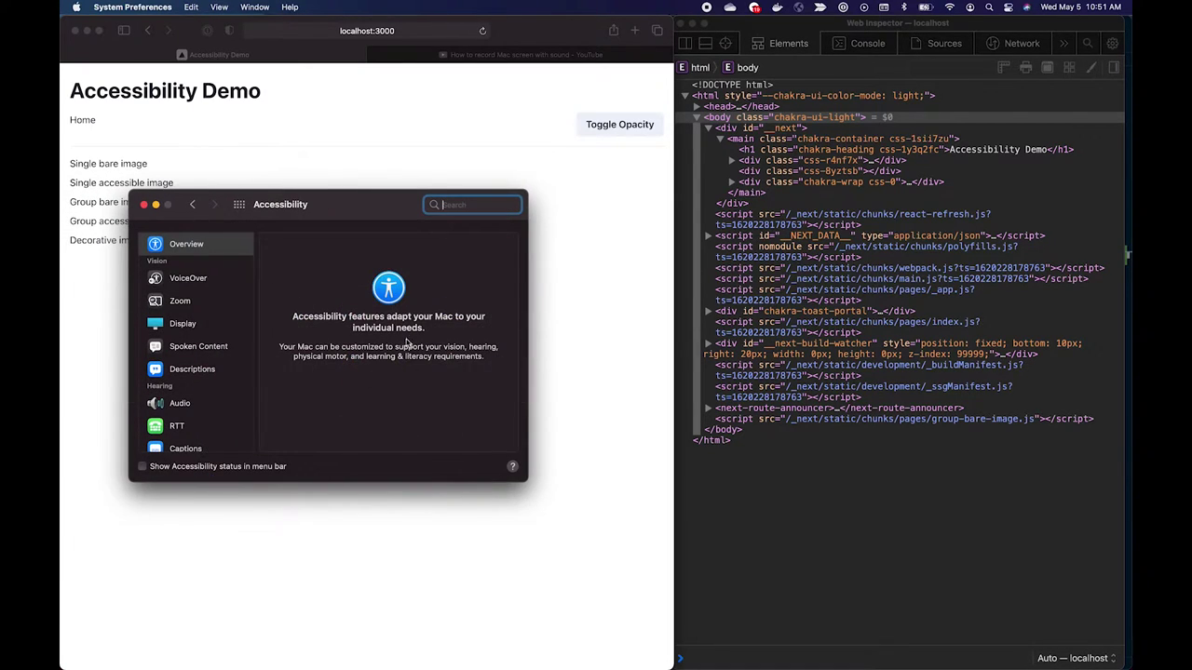
pyautogui.click(198, 282)
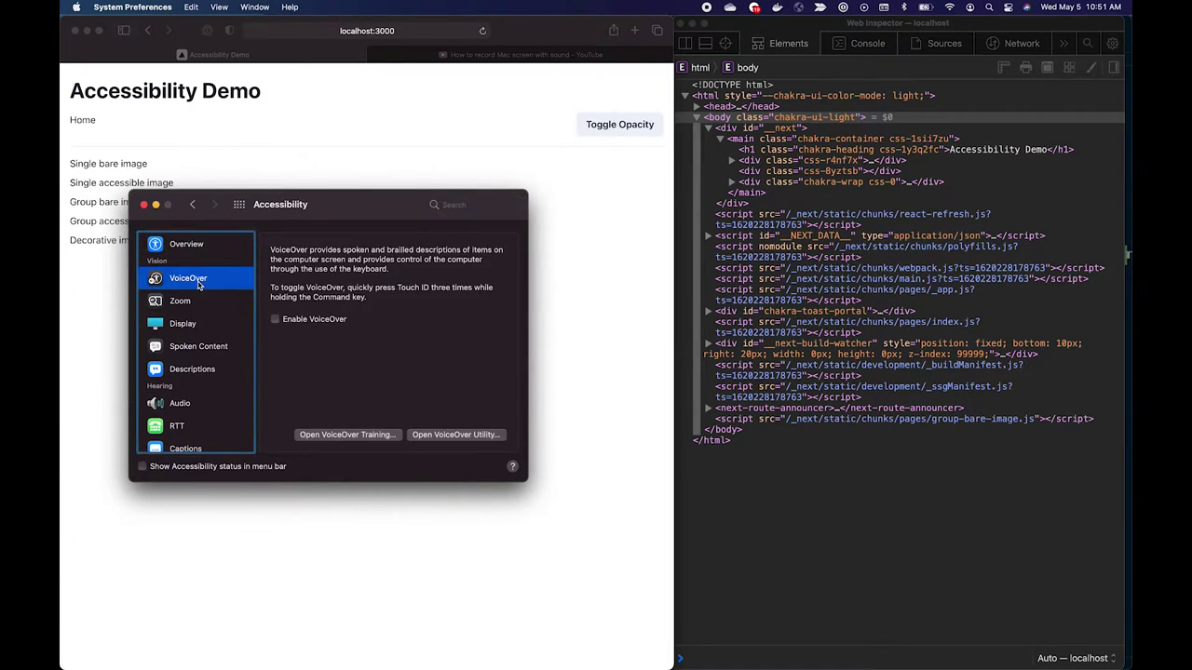
pyautogui.click(275, 320)
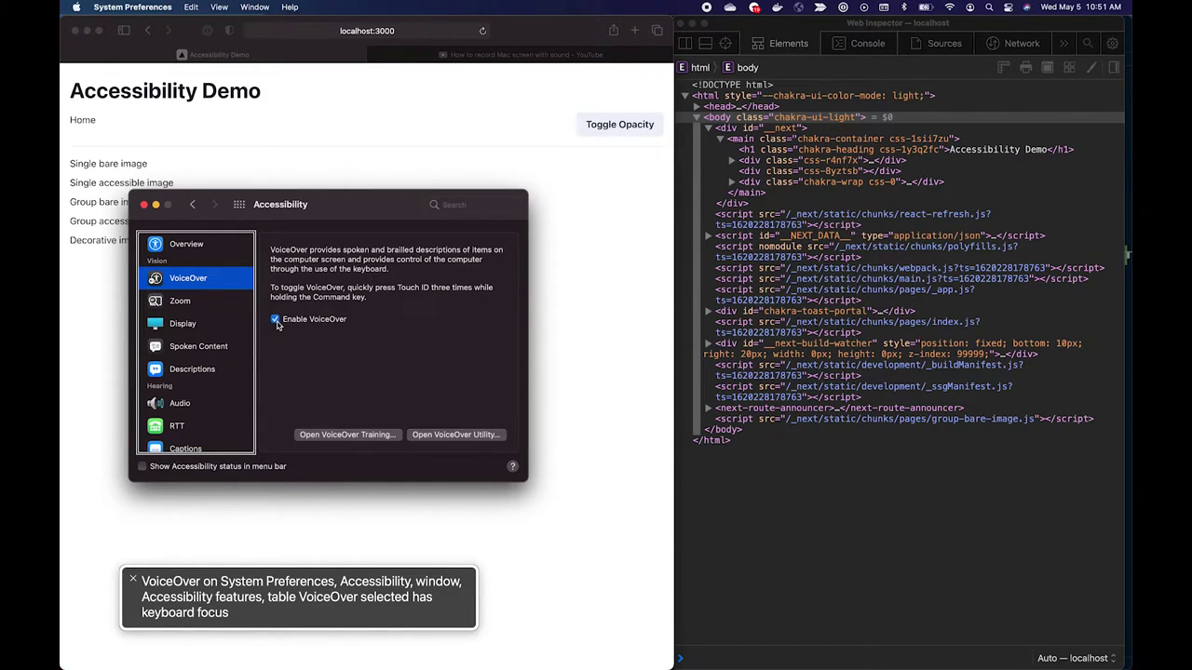
pyautogui.click(578, 296)
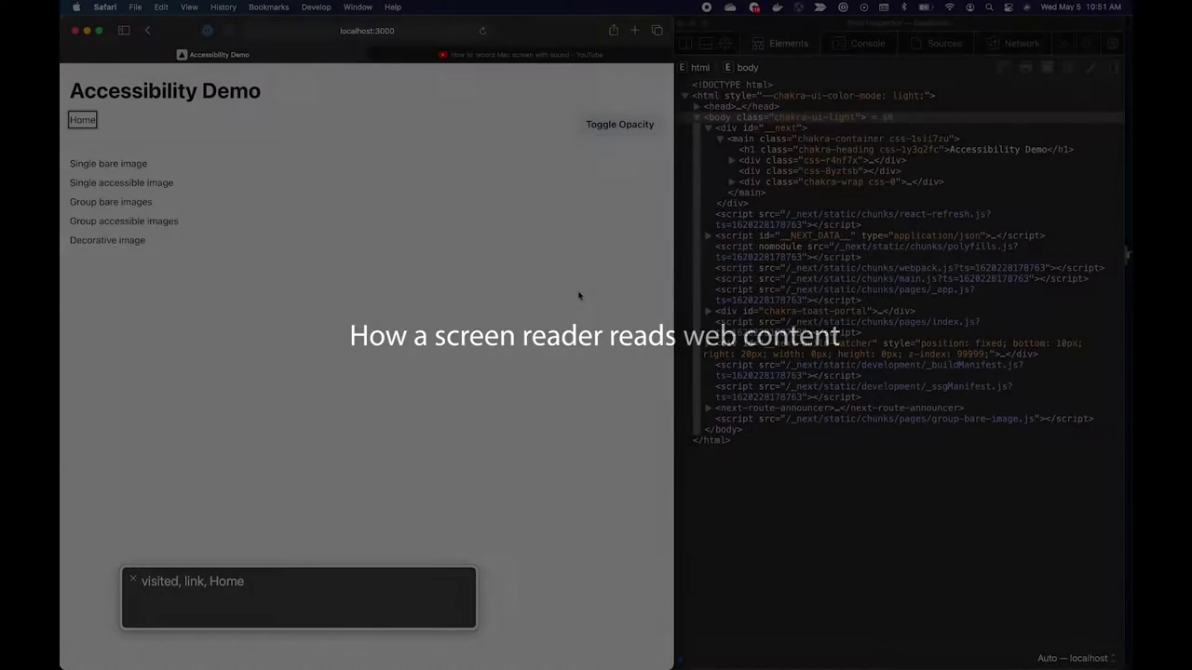
# Step: Open the VoiceOver rotor and browse Landmarks, Window Spots and Links, from Home down to Decorative image
pyautogui.hotkey('ctrl', 'alt', 'Left')
pyautogui.hotkey('ctrl', 'alt', 'Left')
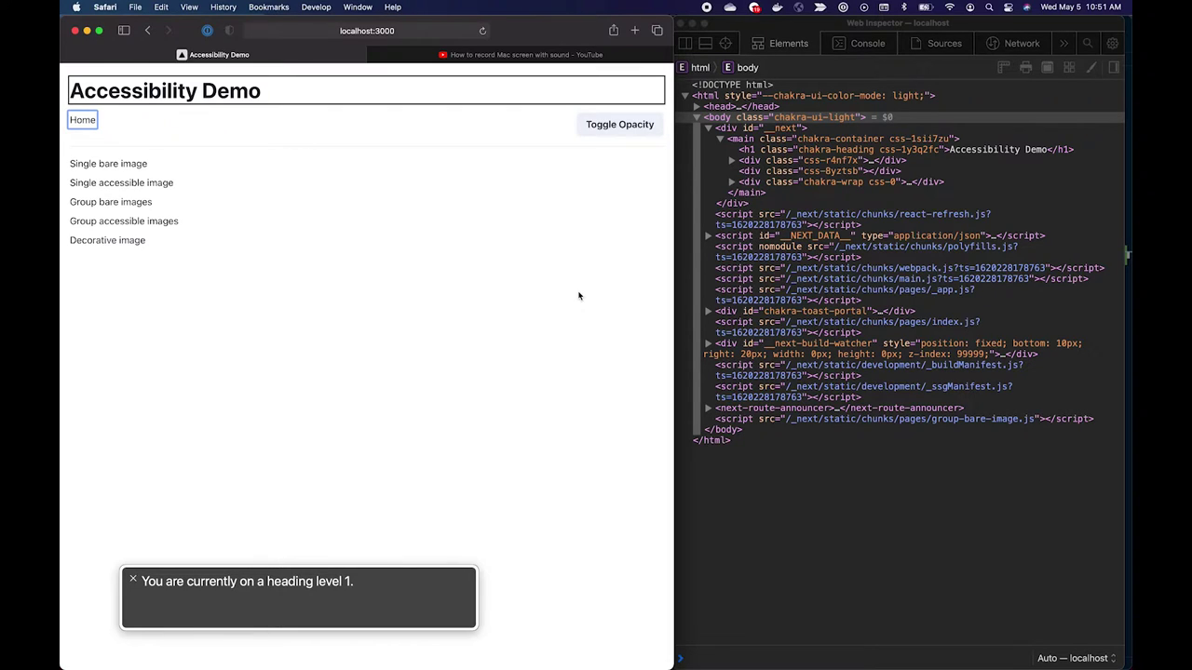
pyautogui.hotkey('ctrl', 'alt', 'u')
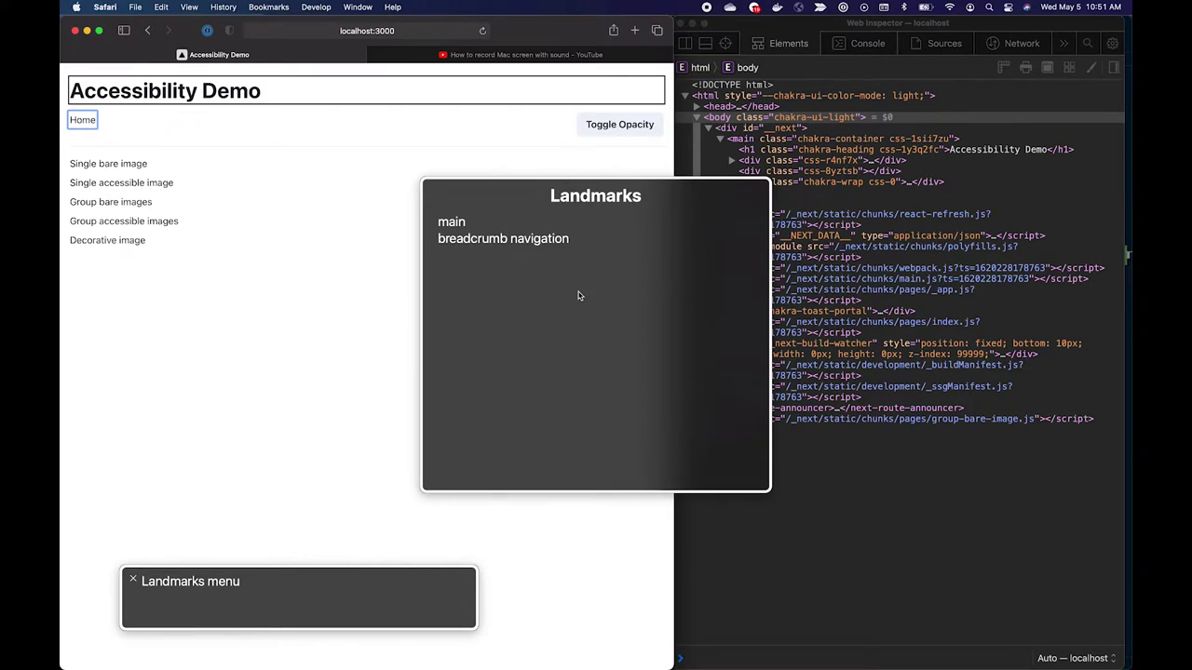
pyautogui.press('Left')
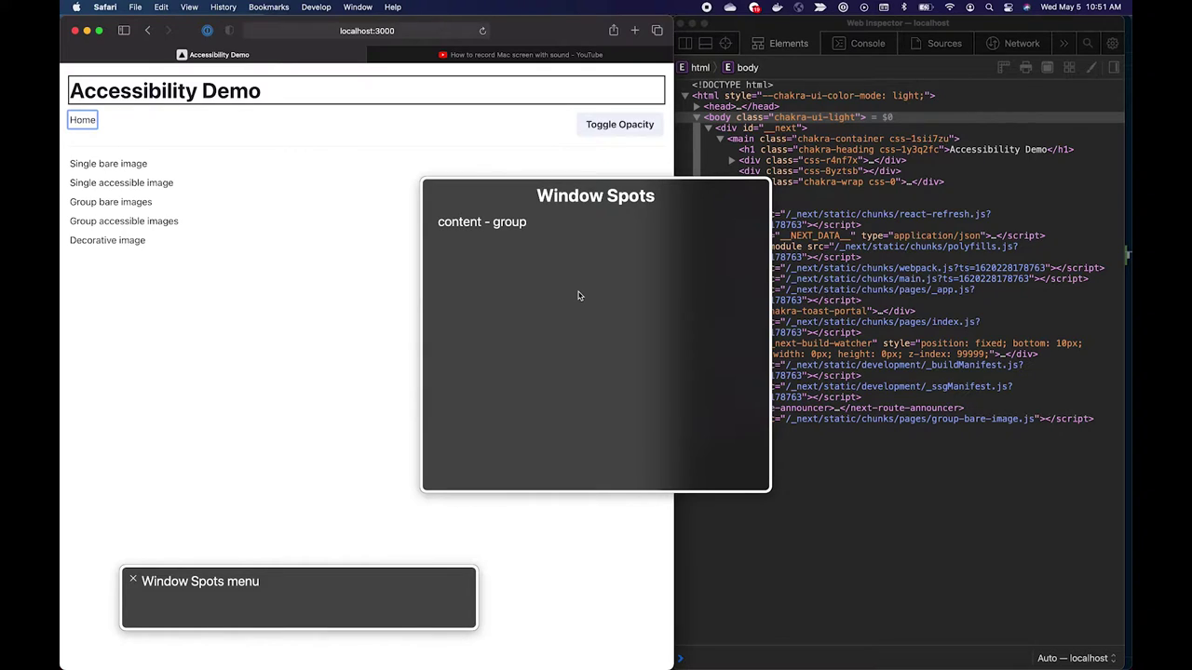
pyautogui.press('Right')
pyautogui.press('Down')
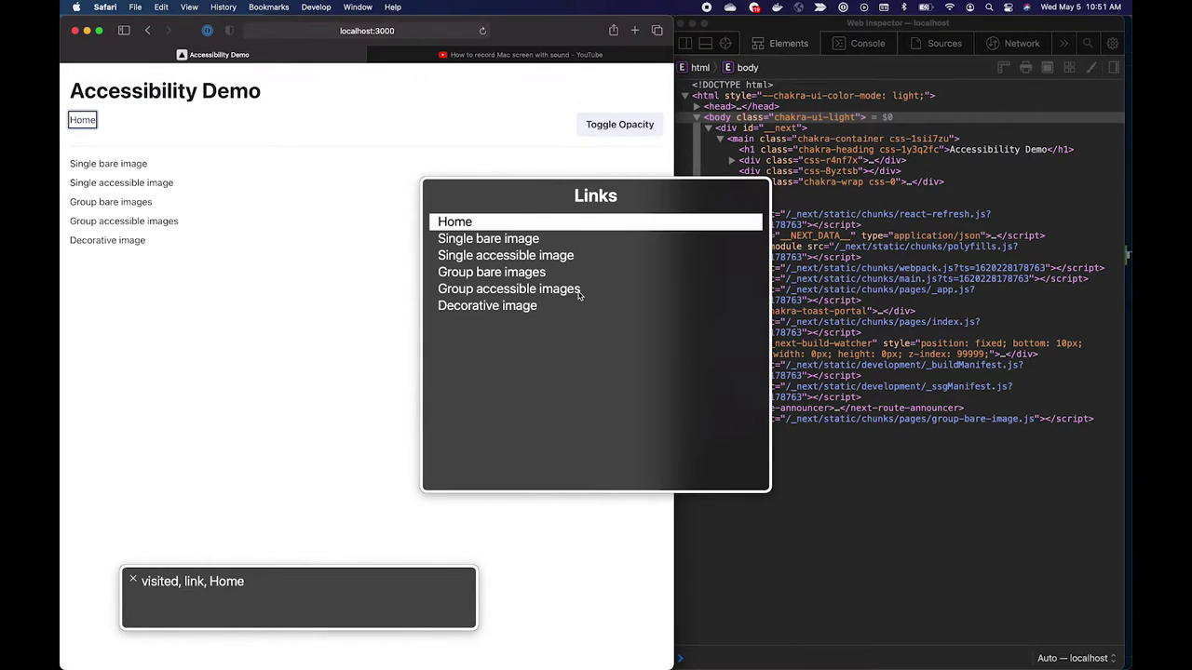
pyautogui.press('Down')
pyautogui.press('Down')
pyautogui.press('Down')
pyautogui.press('Down')
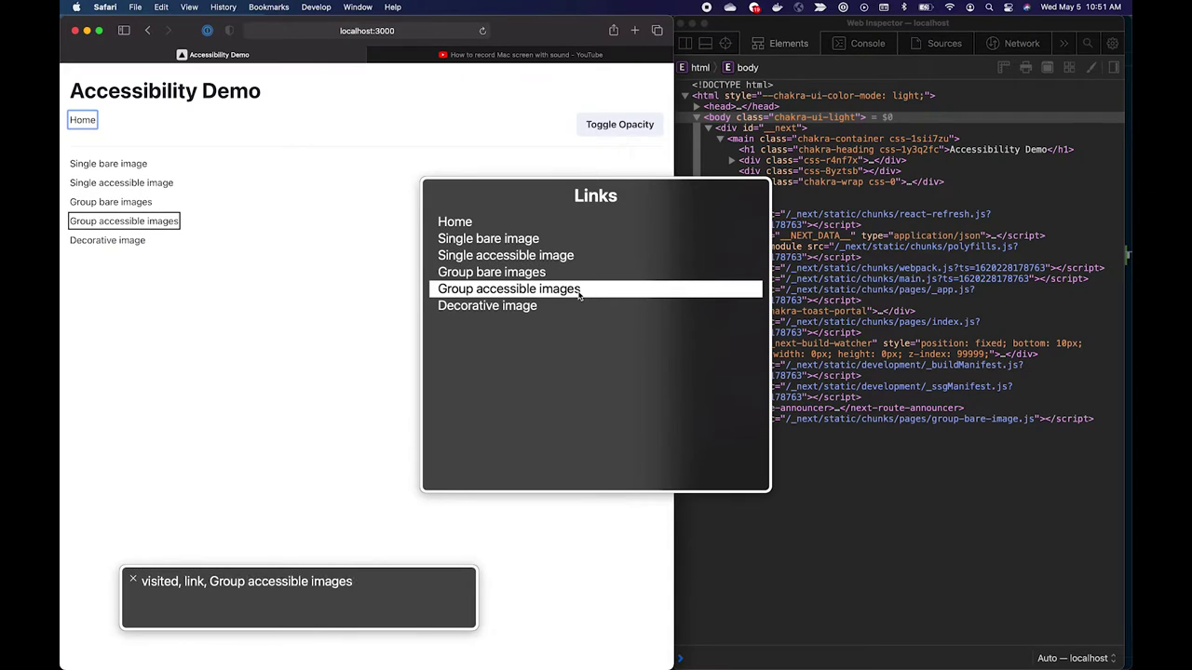
pyautogui.press('Down')
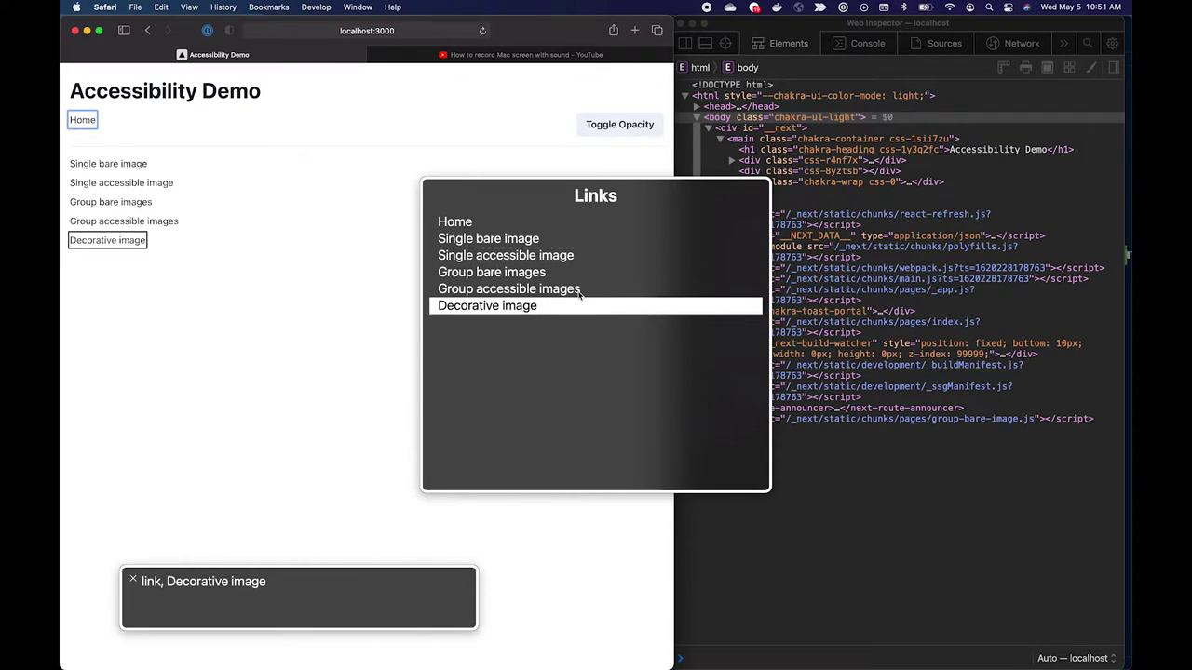
# Step: Switch the rotor to Headings and Form Controls, landing on the Toggle Opacity button
pyautogui.press('Left')
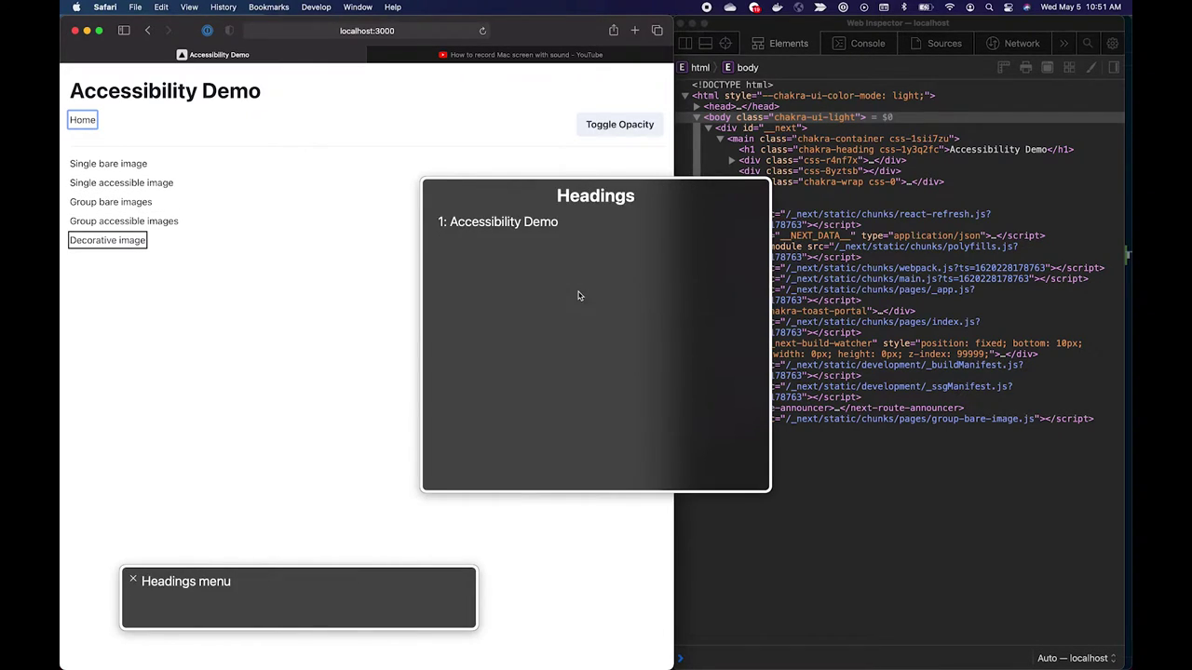
pyautogui.press('Left')
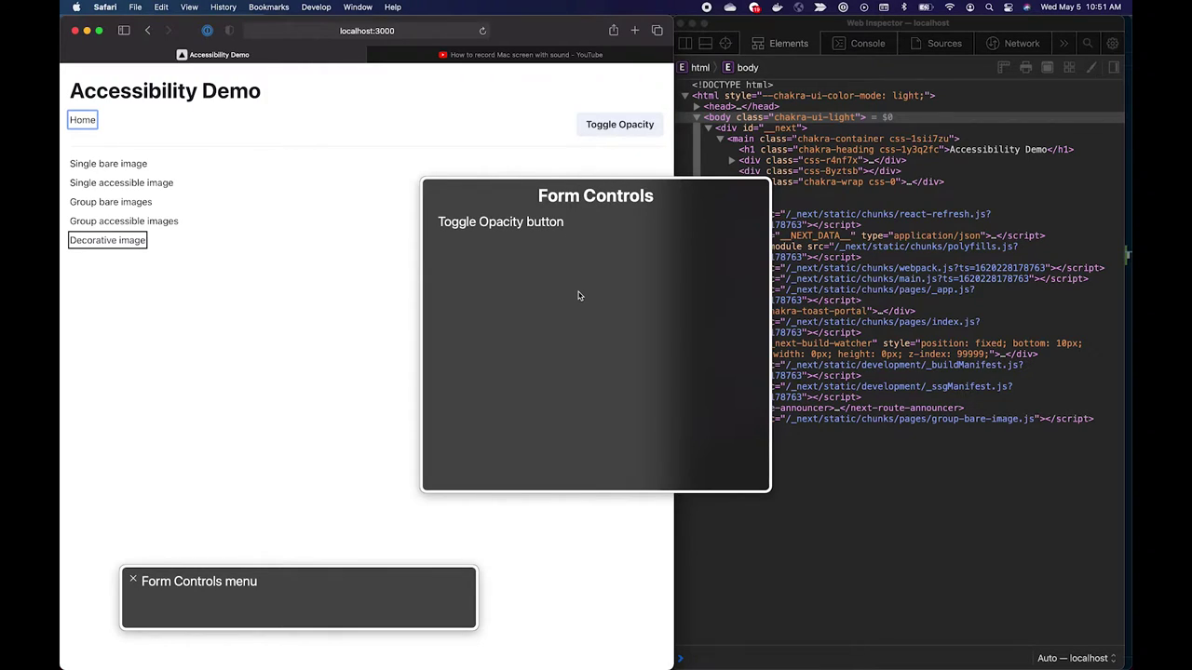
pyautogui.press('Right')
pyautogui.press('Down')
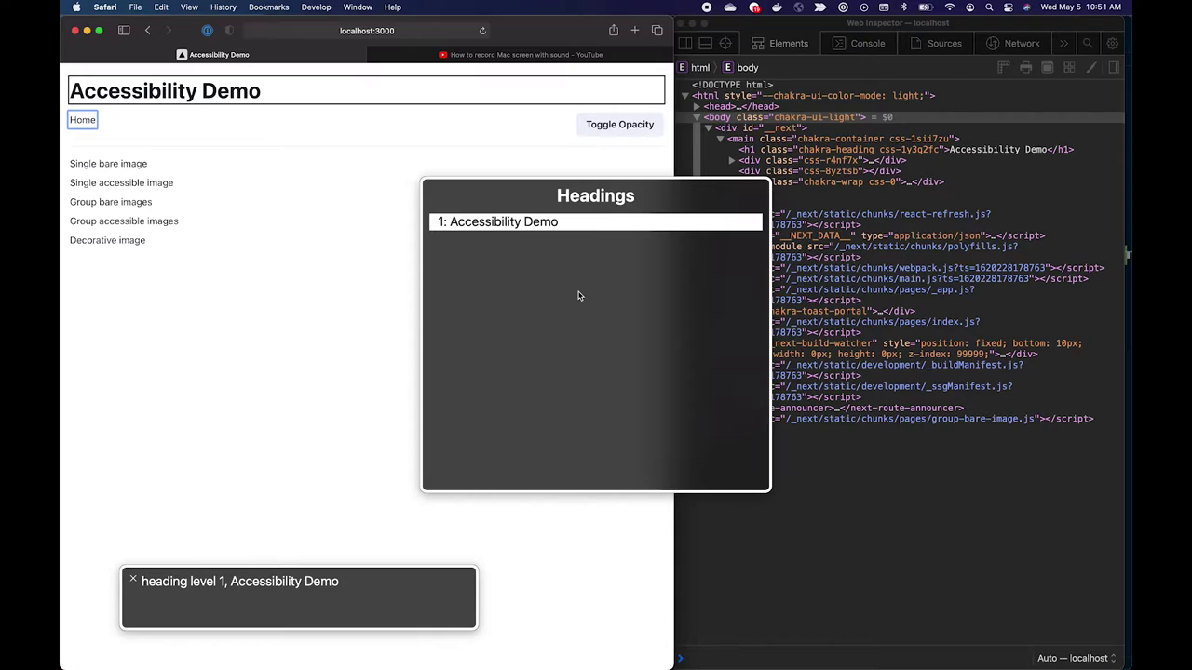
pyautogui.press('Left')
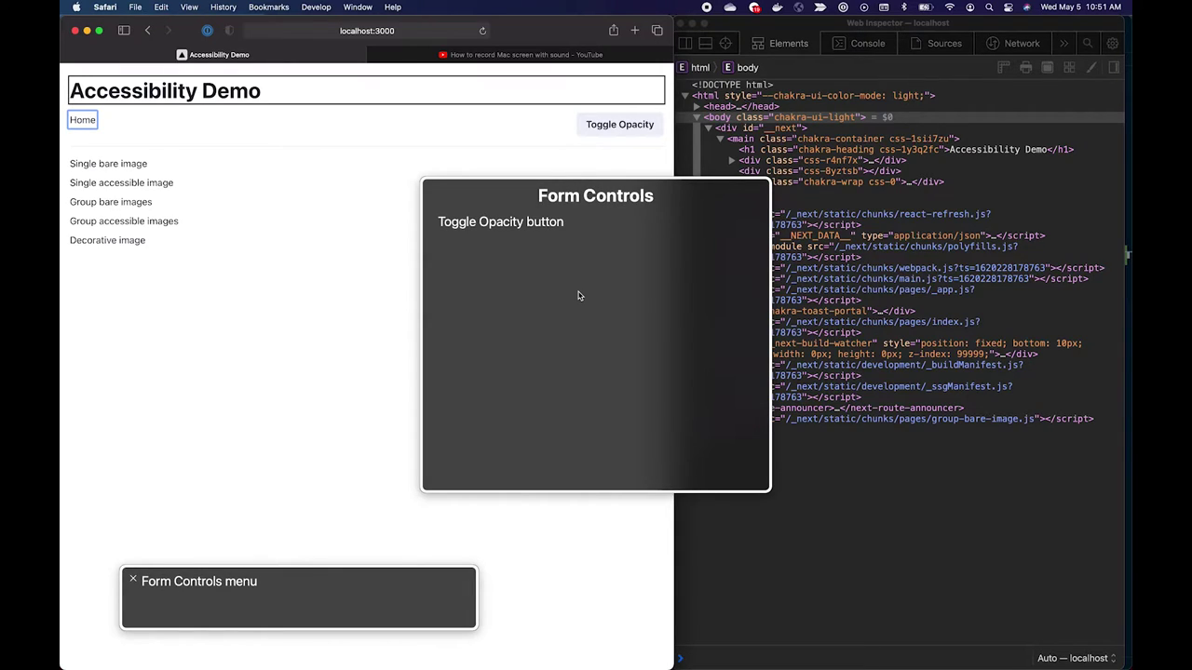
pyautogui.press('Down')
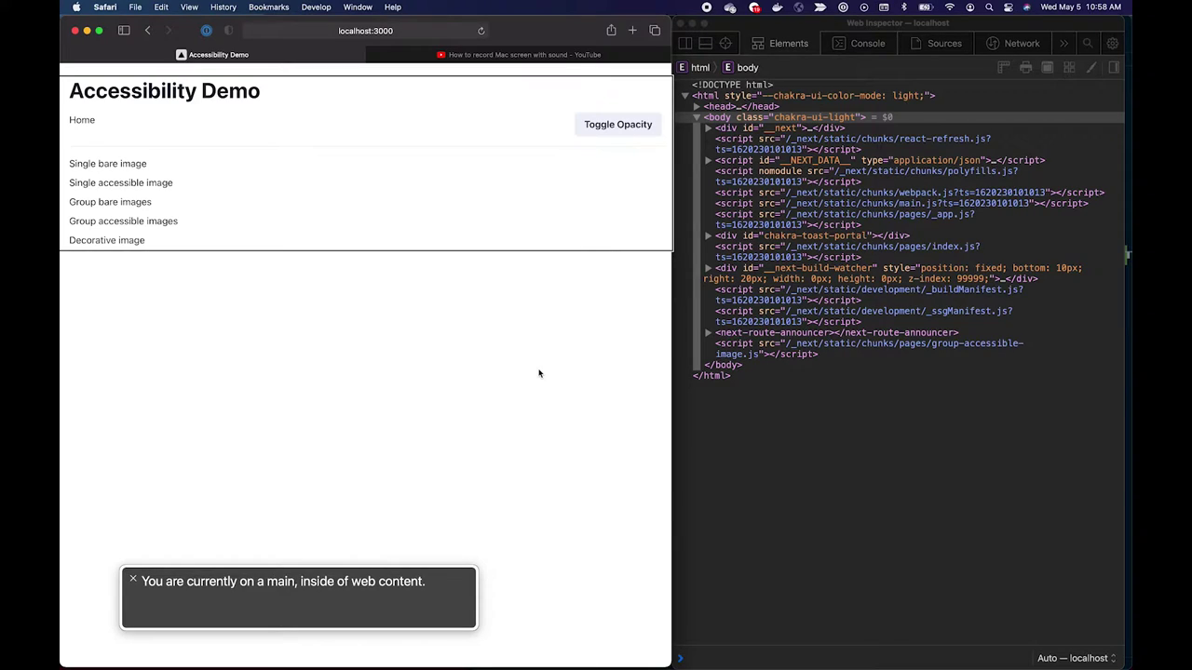
# Step: Move VoiceOver past the Accessibility Demo heading and Home link, then activate Toggle Opacity
pyautogui.hotkey('ctrl', 'alt', 'Right')
pyautogui.hotkey('ctrl', 'alt', 'Right')
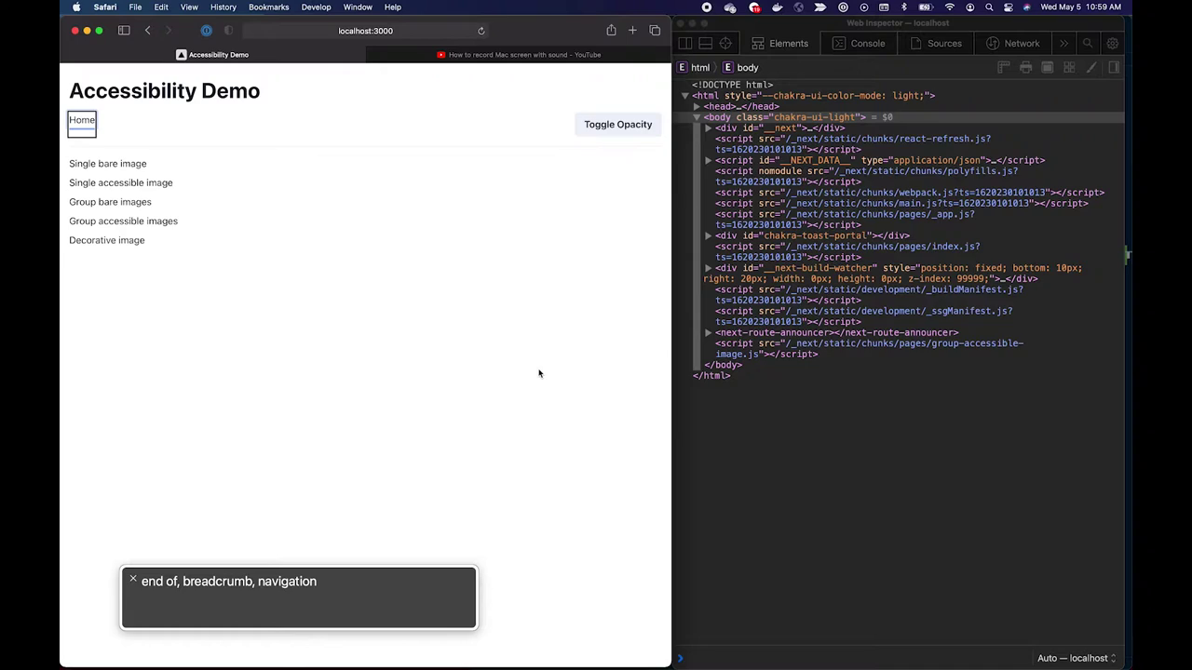
pyautogui.hotkey('ctrl', 'alt', 'Right')
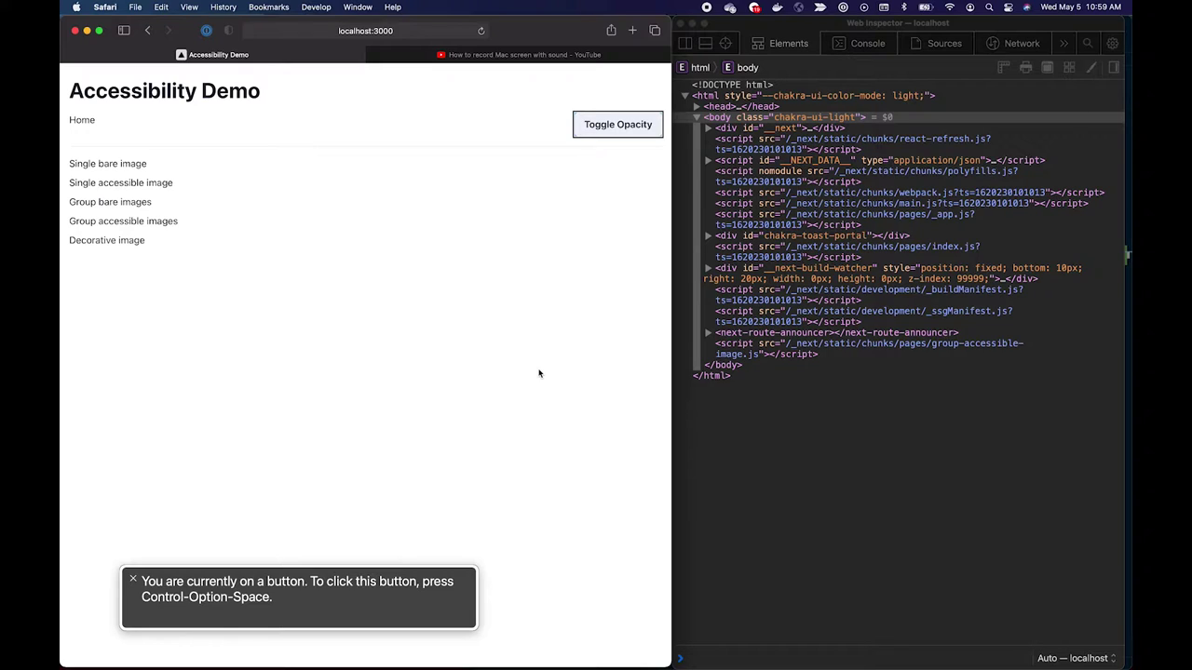
pyautogui.hotkey('ctrl', 'alt', 'space')
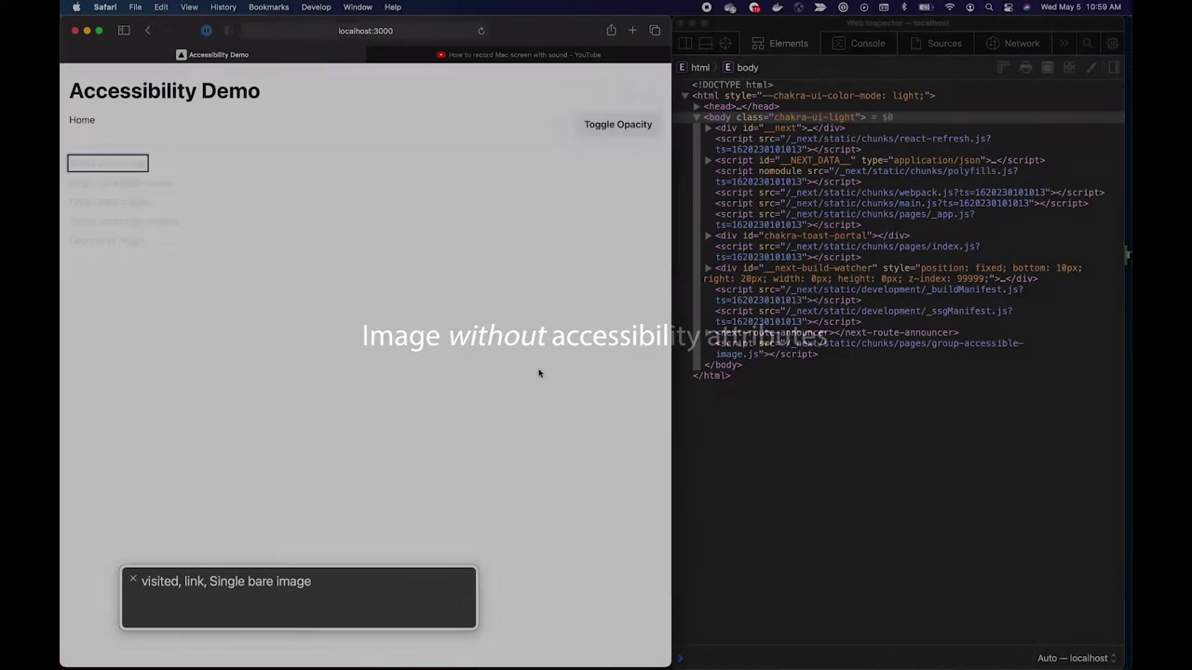
# Step: Follow the Single bare image link and inspect its img element with the Web Inspector picker
pyautogui.hotkey('ctrl', 'alt', 'space')
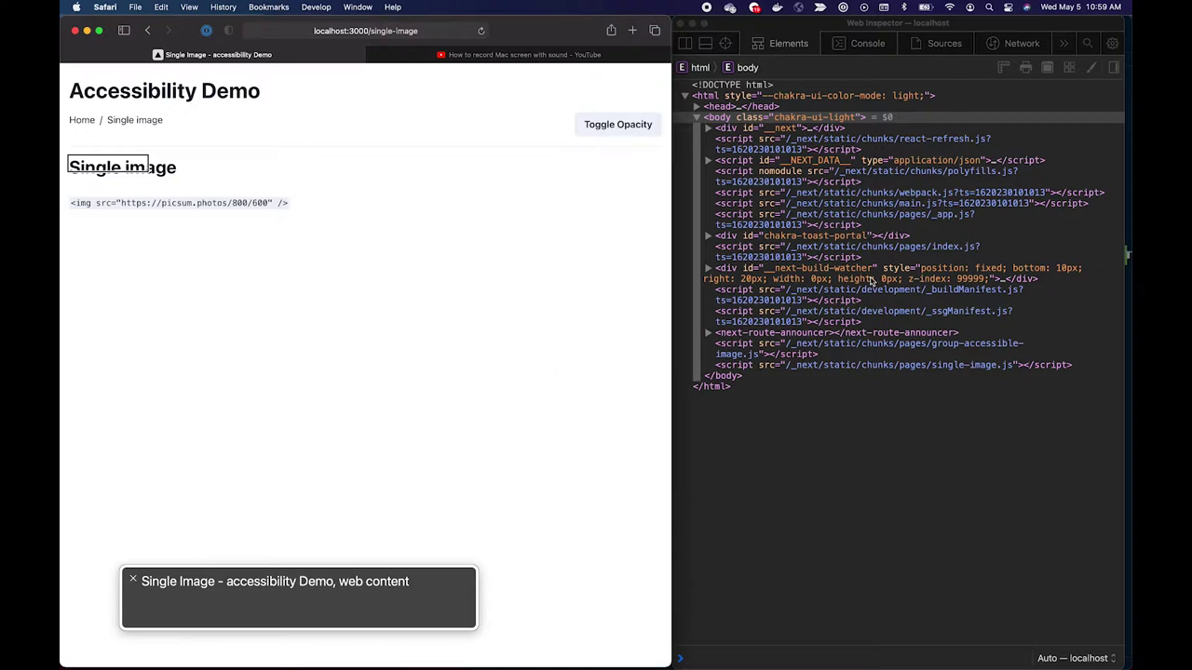
pyautogui.click(725, 44)
pyautogui.click(586, 298)
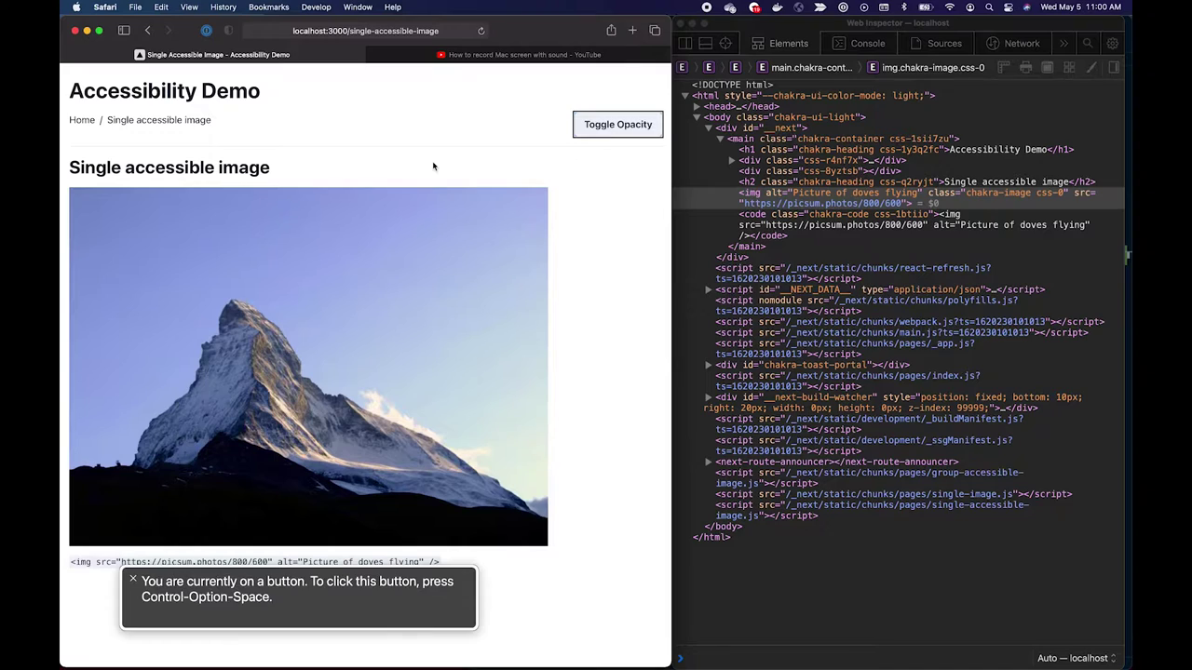
# Step: Fade the page with Toggle Opacity, then move VoiceOver through the heading to the 'Picture of doves flying' image
pyautogui.press('space')
pyautogui.hotkey('ctrl', 'alt', 'Right')
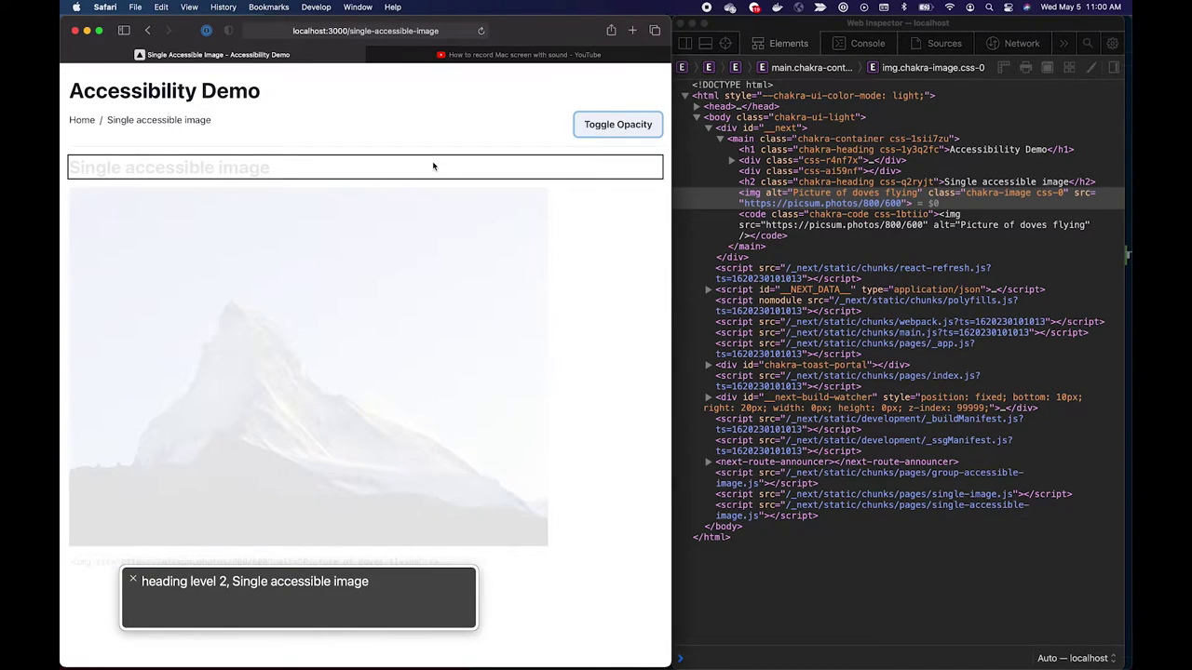
pyautogui.hotkey('ctrl', 'alt', 'Right')
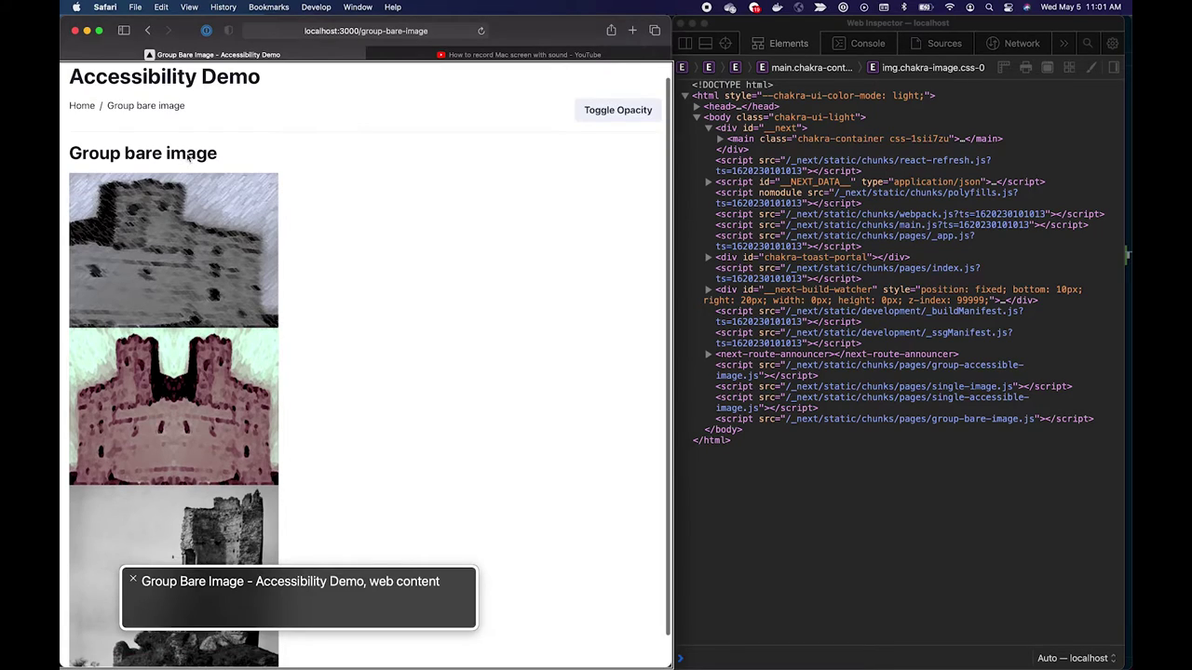
# Step: Fade the Group bare image page, move VoiceOver to its heading, and inspect the div inside main
pyautogui.hotkey('ctrl', 'alt', 'Right')
pyautogui.hotkey('ctrl', 'alt', 'Right')
pyautogui.hotkey('ctrl', 'alt', 'Right')
pyautogui.hotkey('ctrl', 'alt', 'Right')
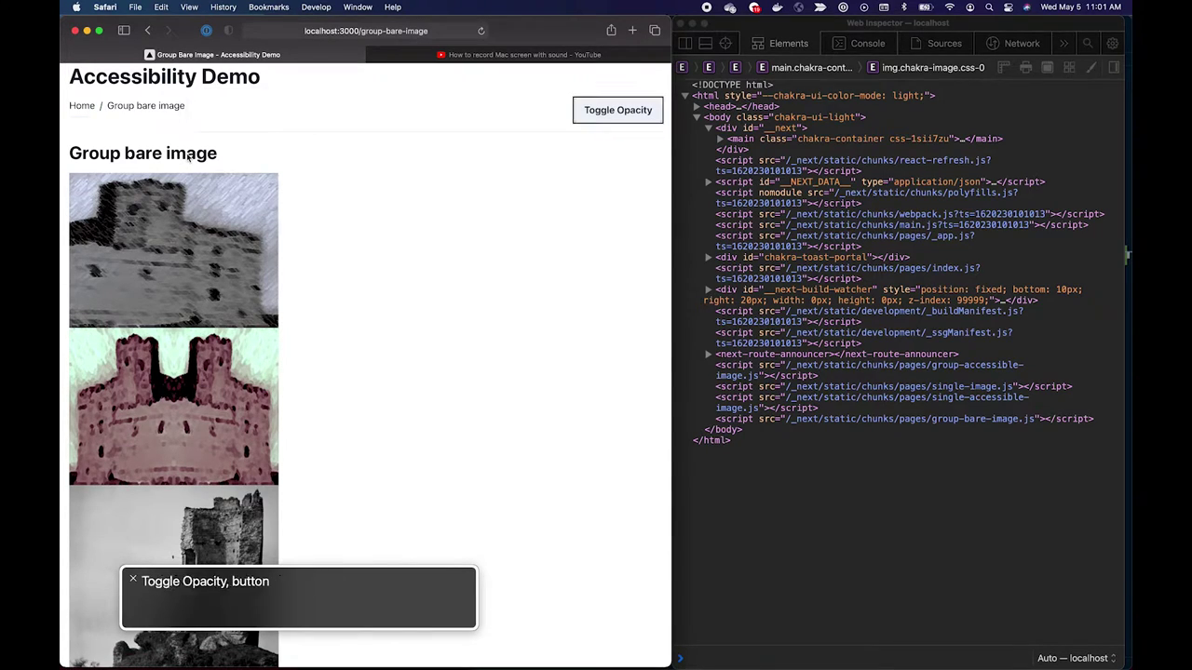
pyautogui.hotkey('ctrl', 'alt', 'space')
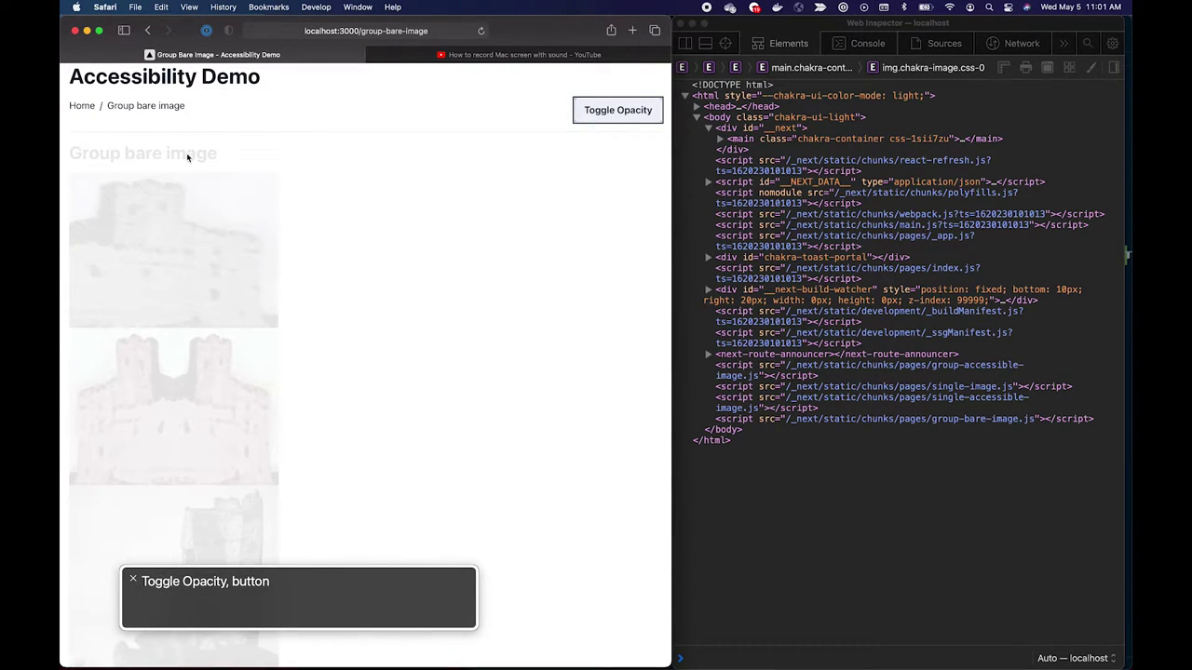
pyautogui.hotkey('ctrl', 'alt', 'Right')
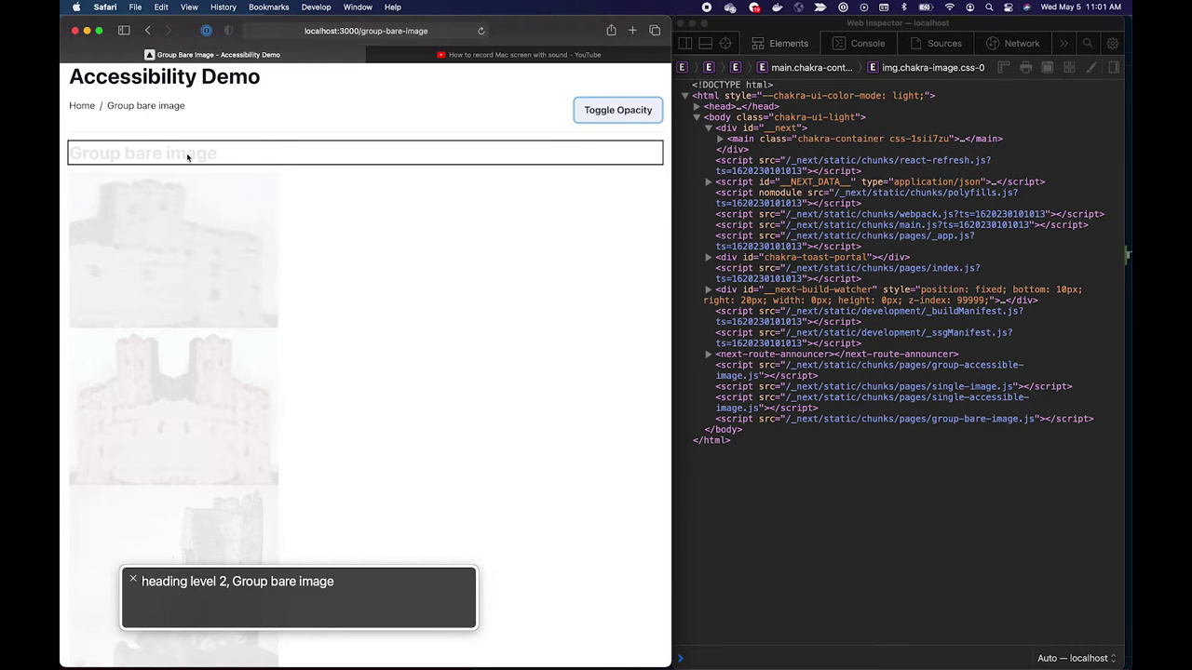
pyautogui.click(725, 42)
pyautogui.click(518, 150)
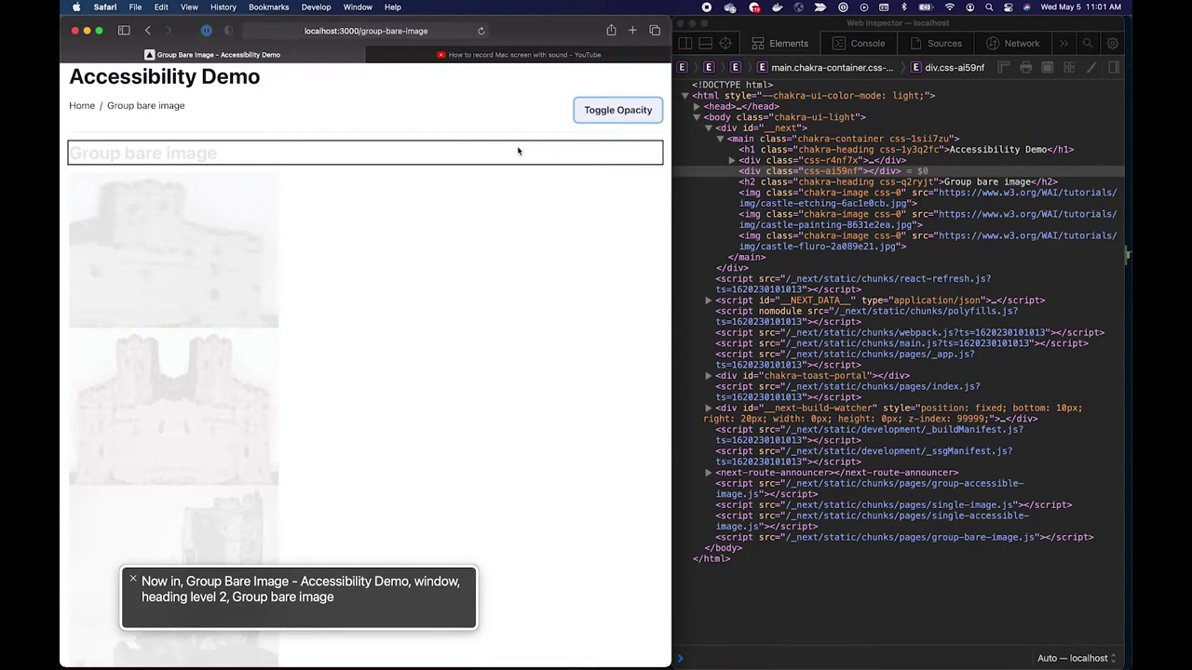
# Step: Step VoiceOver through the three bare castle images in turn
pyautogui.hotkey('ctrl', 'alt', 'Right')
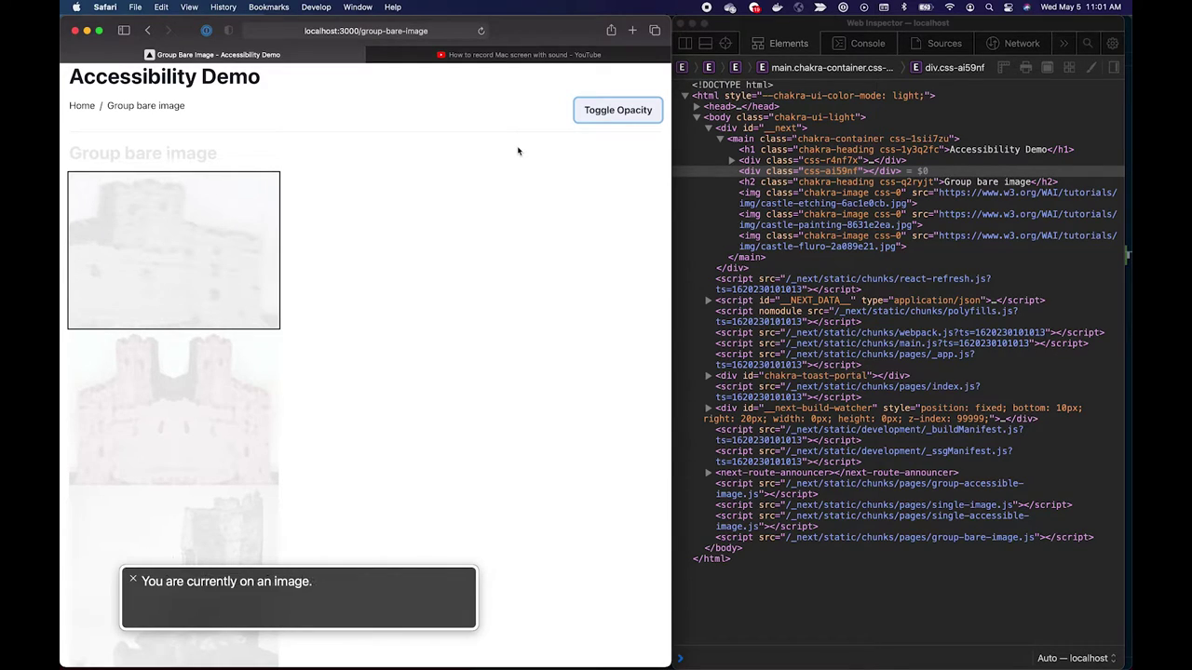
pyautogui.hotkey('ctrl', 'alt', 'Right')
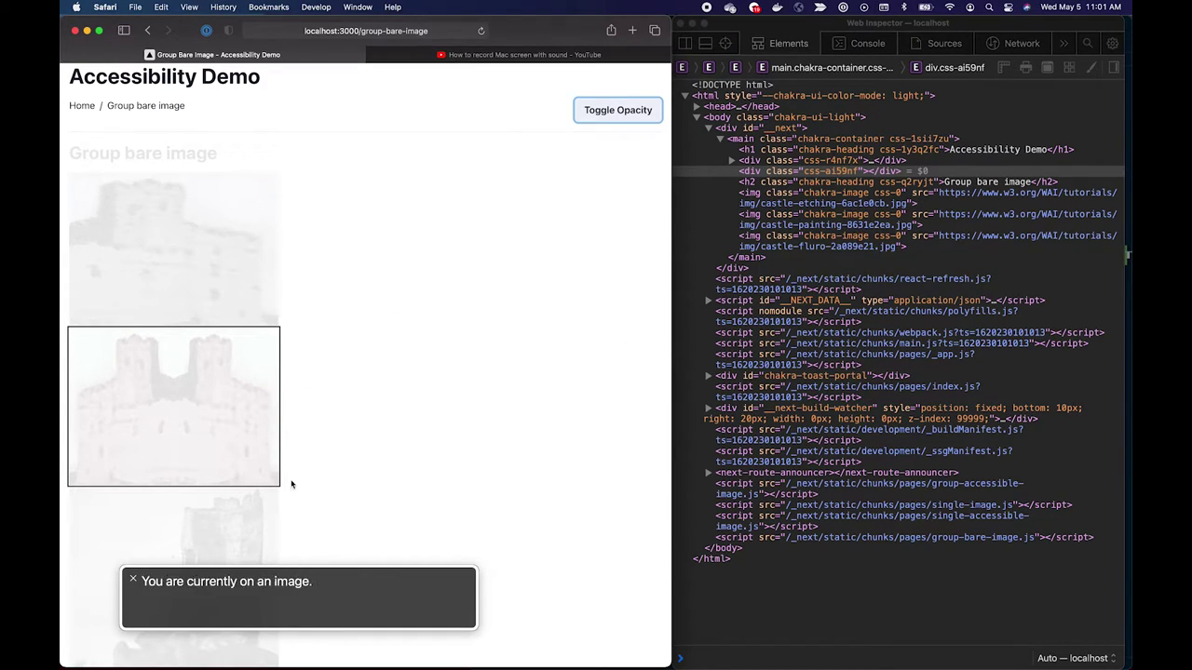
pyautogui.hotkey('ctrl', 'alt', 'Right')
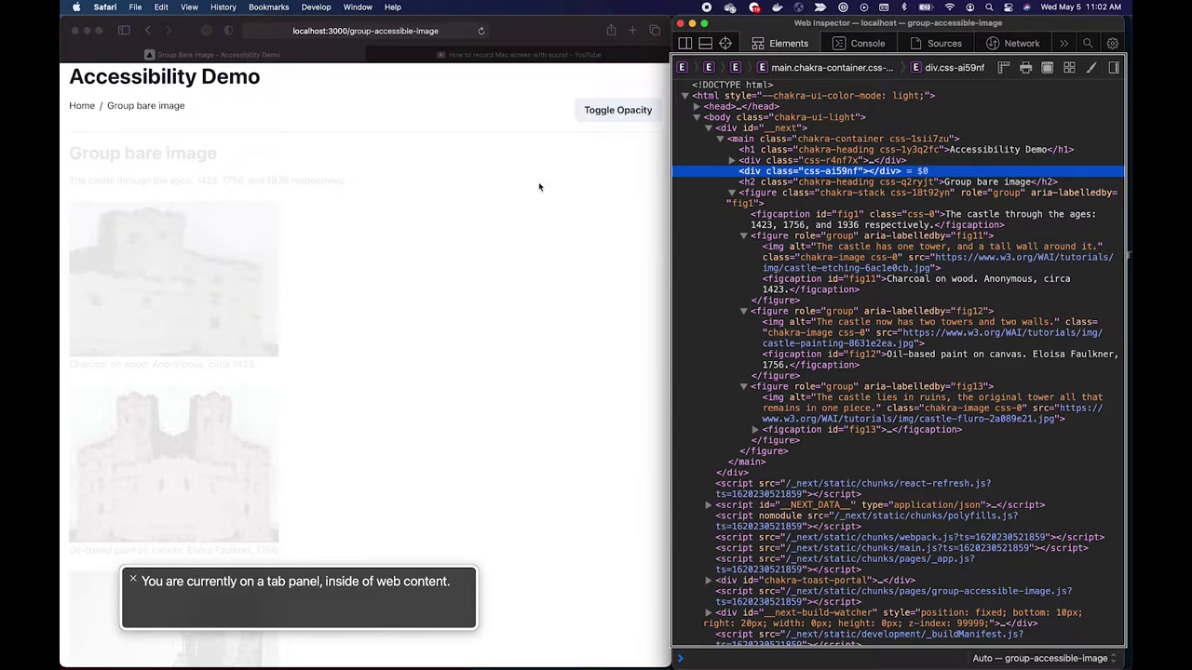
# Step: Have VoiceOver read the gallery heading, overview caption, then the first figure group's image and caption
pyautogui.hotkey('ctrl', 'alt', 'shift', 'Down')
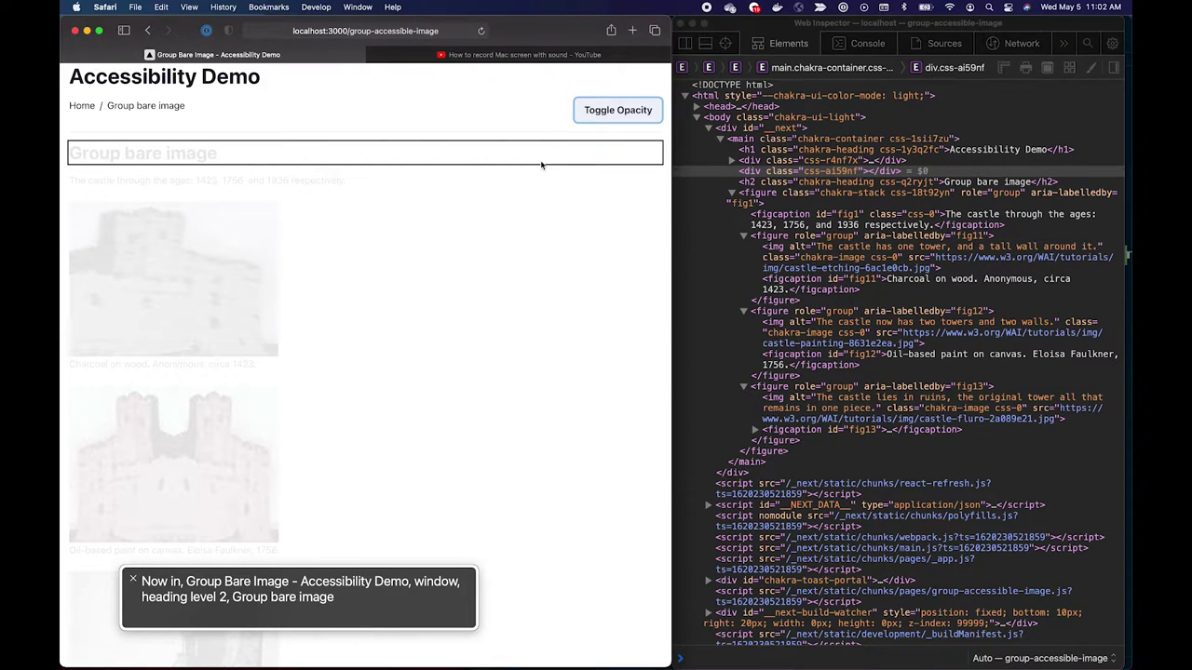
pyautogui.hotkey('ctrl', 'alt', 'Right')
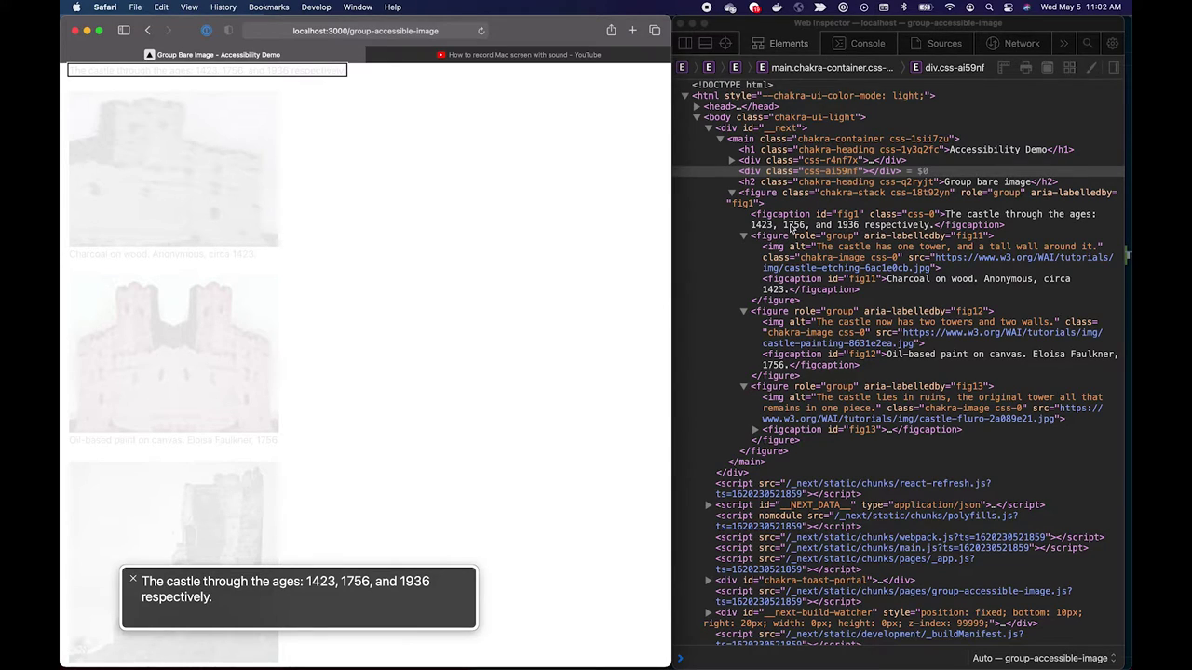
pyautogui.hotkey('ctrl', 'alt', 'Right')
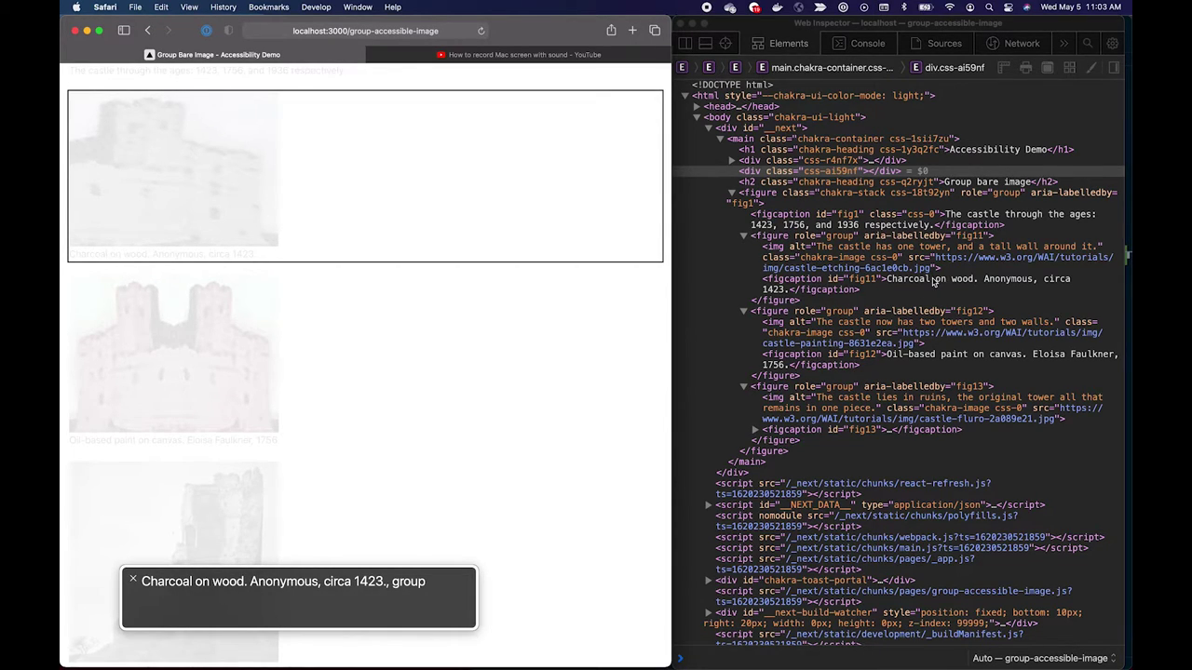
pyautogui.hotkey('ctrl', 'alt', 'shift', 'Down')
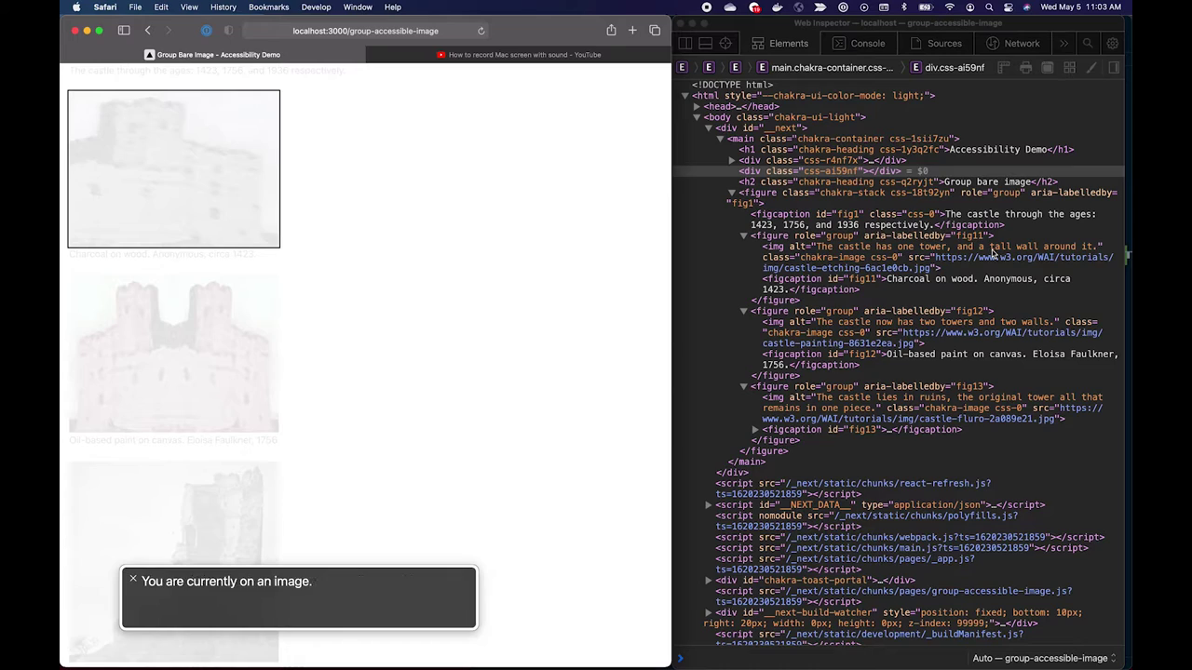
pyautogui.hotkey('ctrl', 'alt', 'Right')
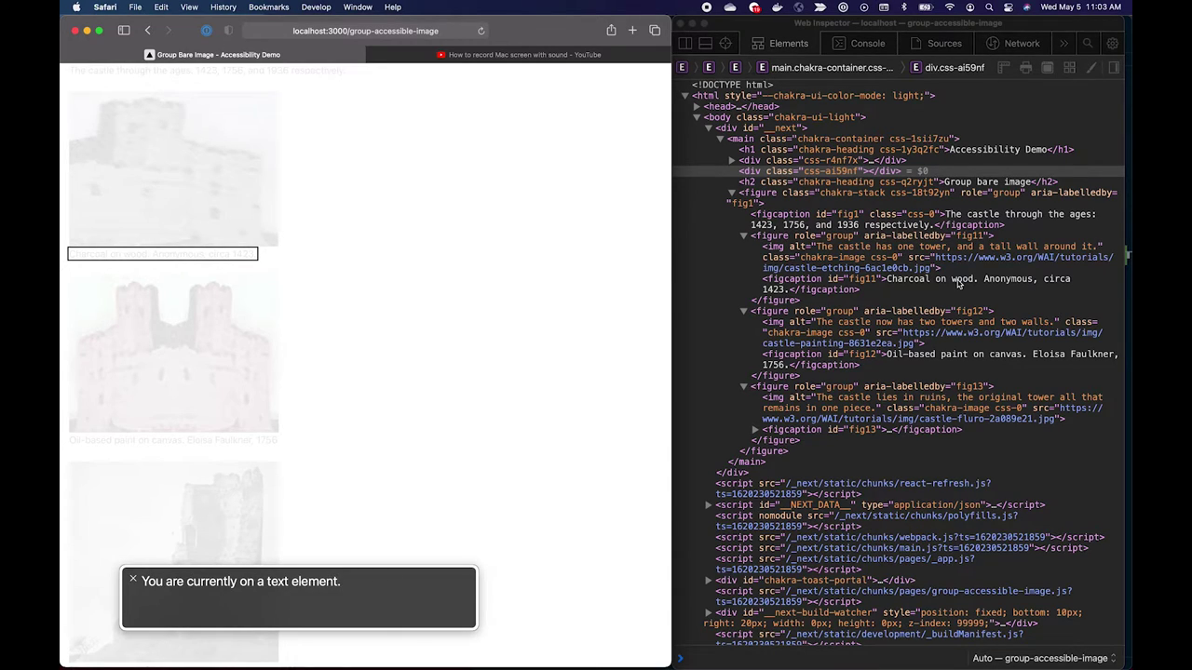
pyautogui.hotkey('ctrl', 'alt', 'Right')
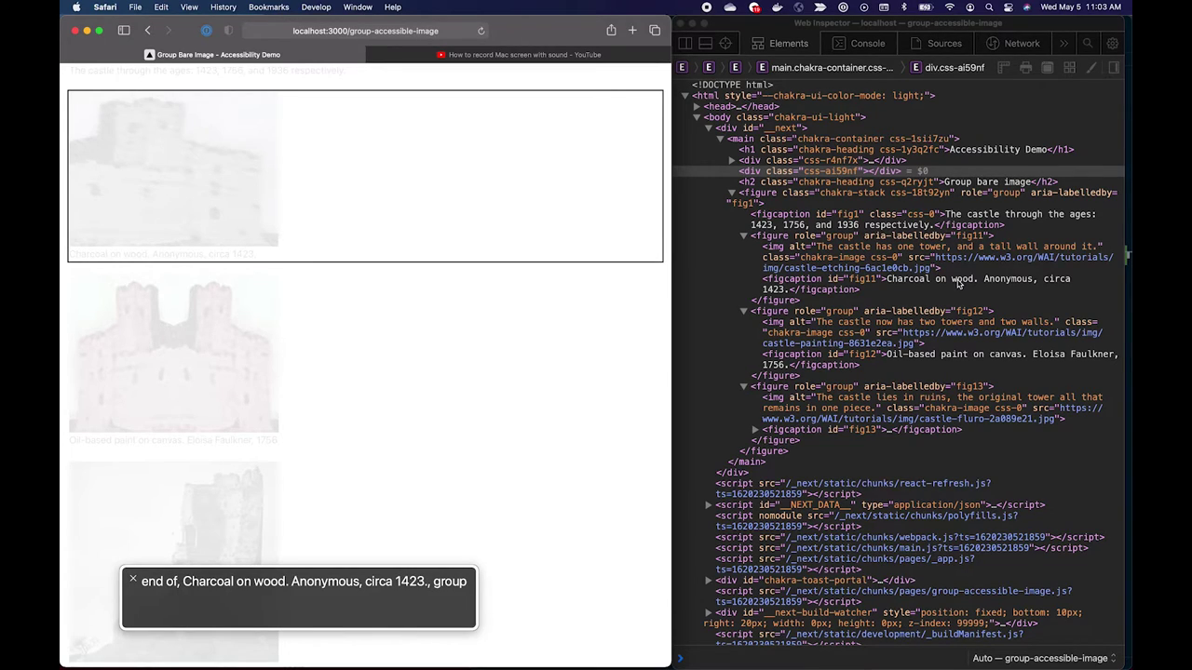
# Step: Step VoiceOver through the second figure: two-towers image, then the Oil-based paint on canvas caption
pyautogui.hotkey('ctrl', 'alt', 'Right')
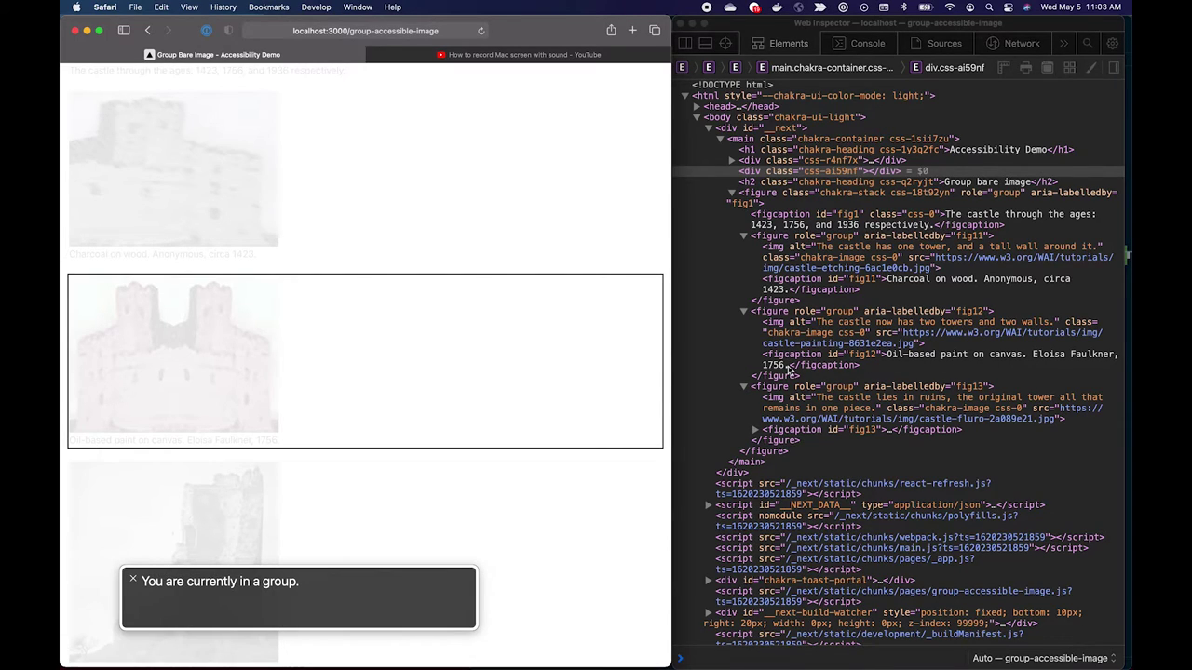
pyautogui.hotkey('ctrl', 'alt', 'Right')
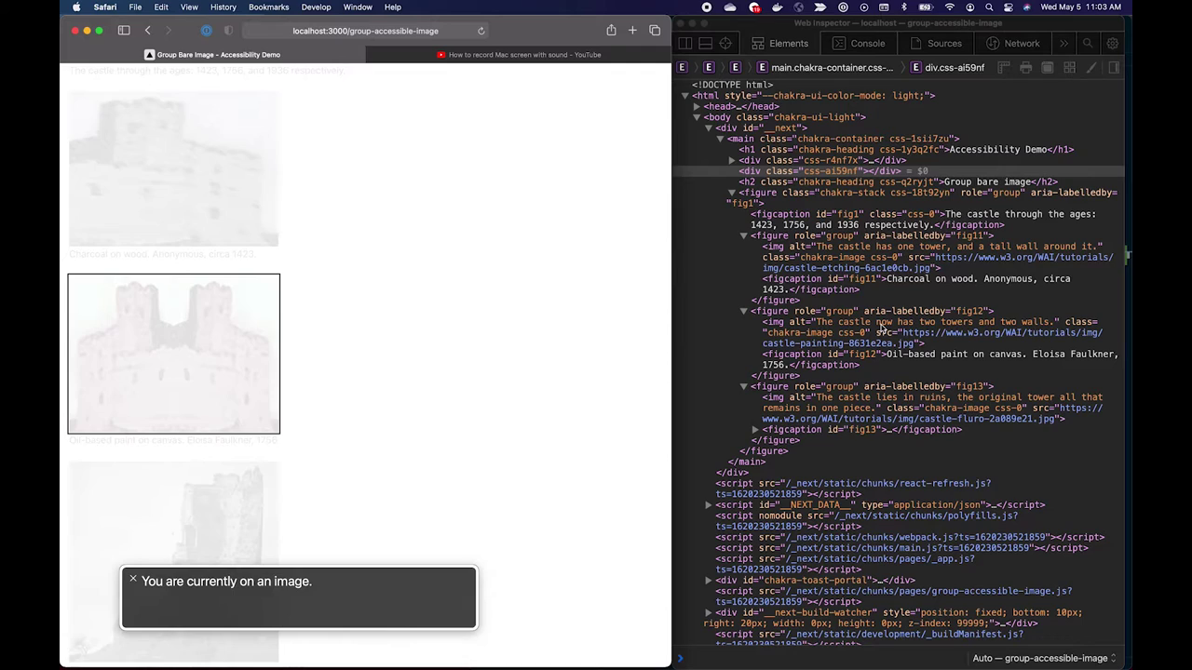
pyautogui.hotkey('ctrl', 'alt', 'Right')
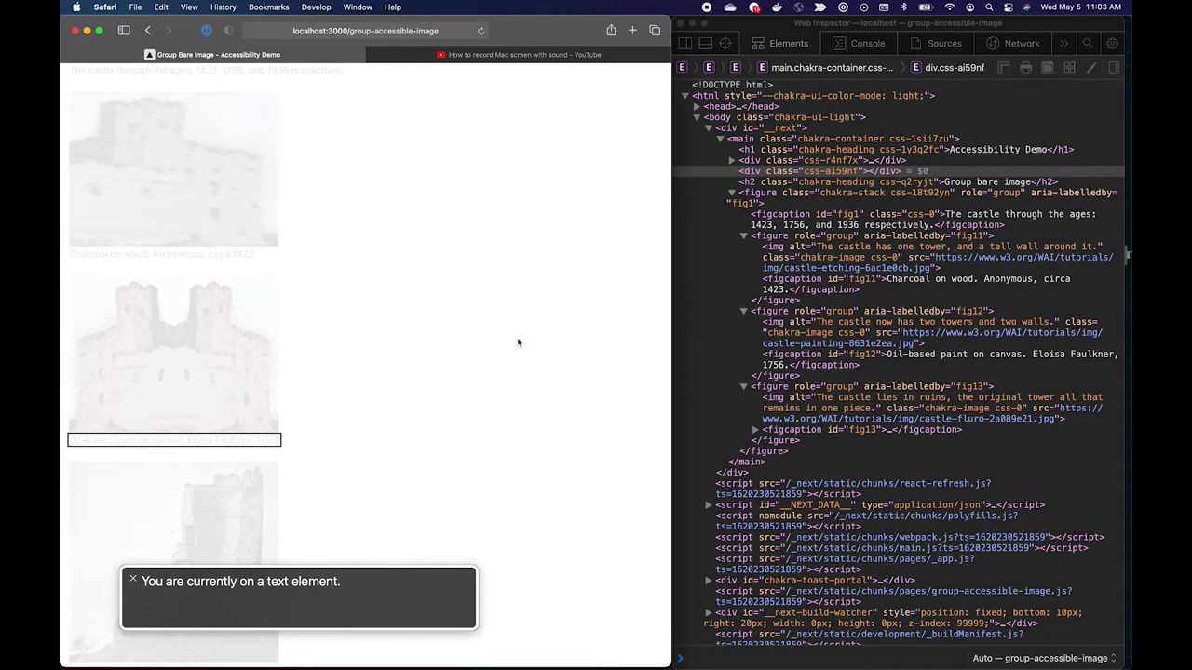
pyautogui.hotkey('ctrl', 'alt', 'Right')
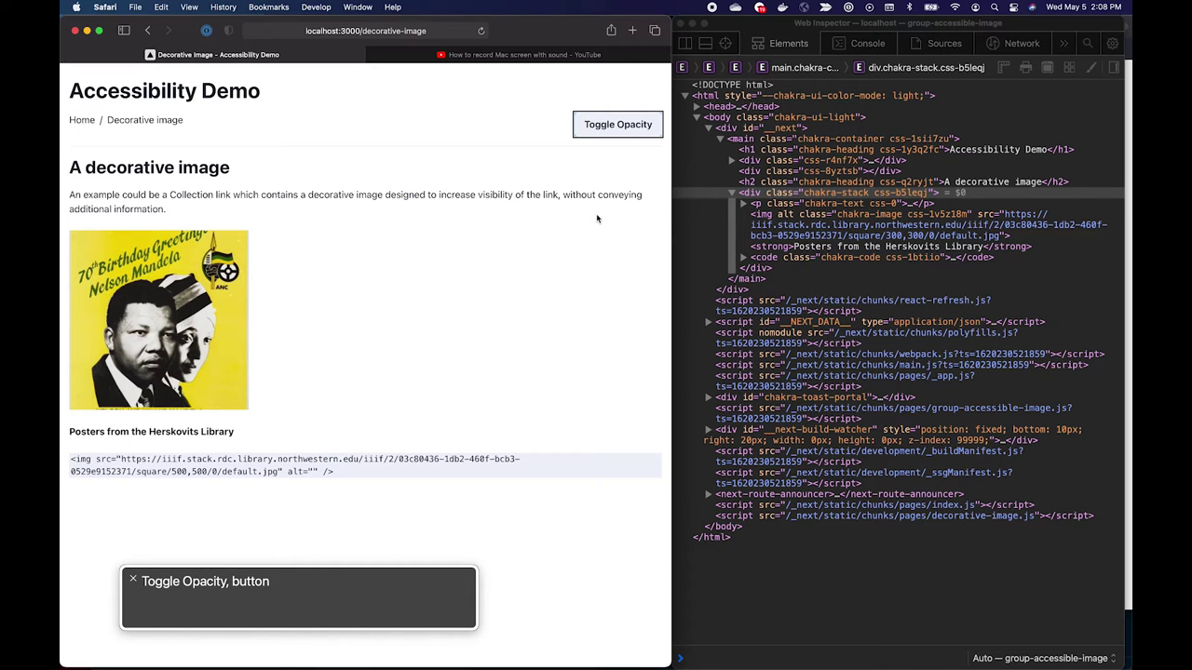
# Step: Fade the Decorative image page and step VoiceOver through the heading, paragraph and Herskovits Library caption
pyautogui.hotkey('ctrl', 'alt', 'space')
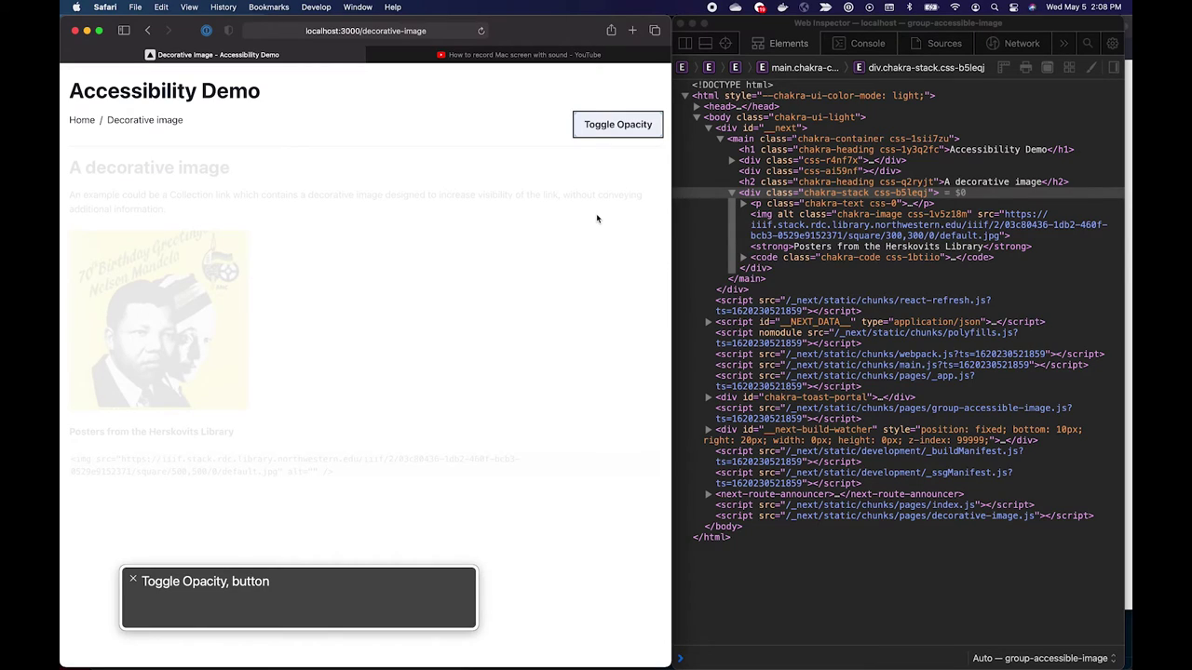
pyautogui.hotkey('ctrl', 'alt', 'Right')
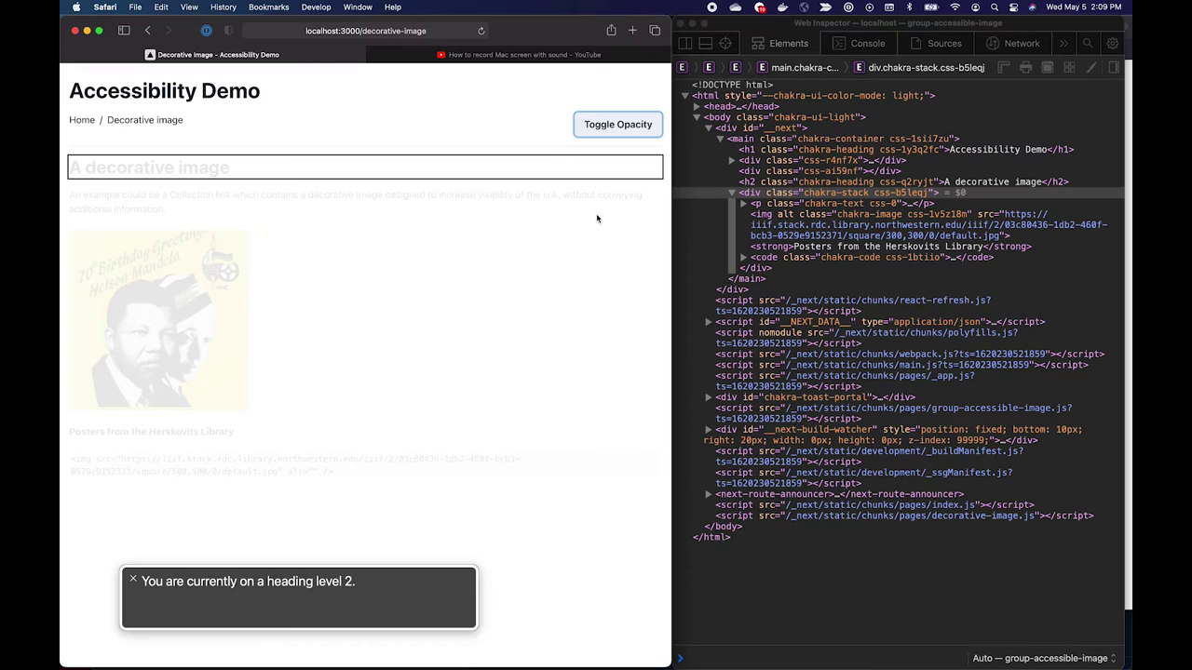
pyautogui.hotkey('ctrl', 'alt', 'Right')
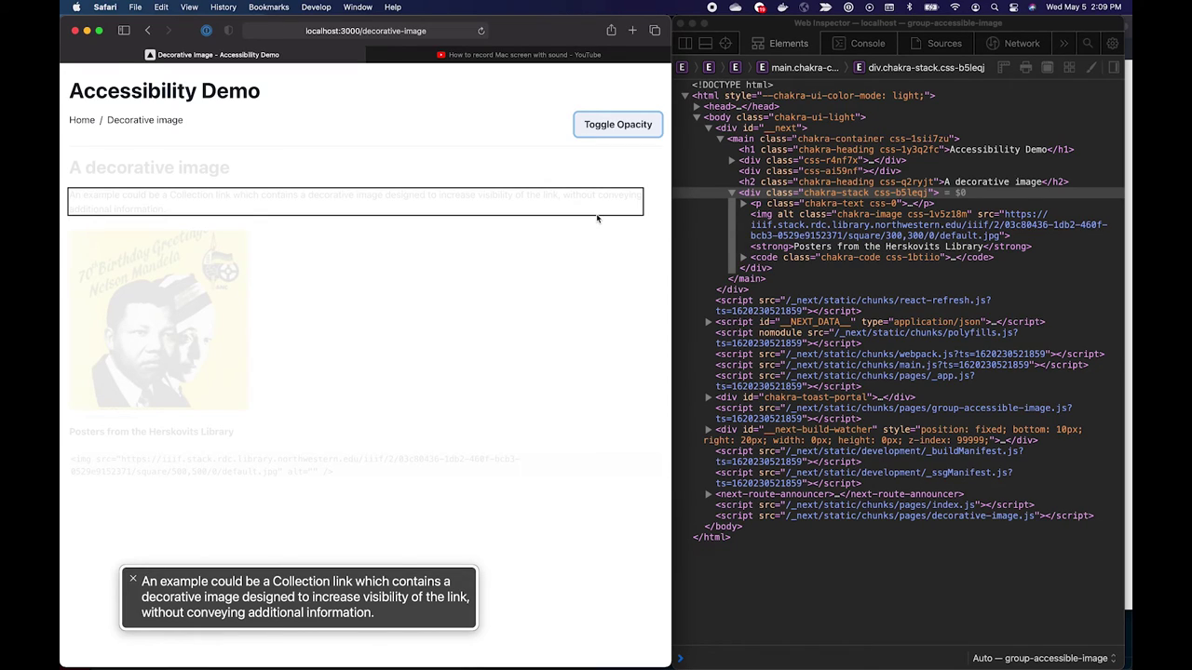
pyautogui.hotkey('ctrl', 'alt', 'Right')
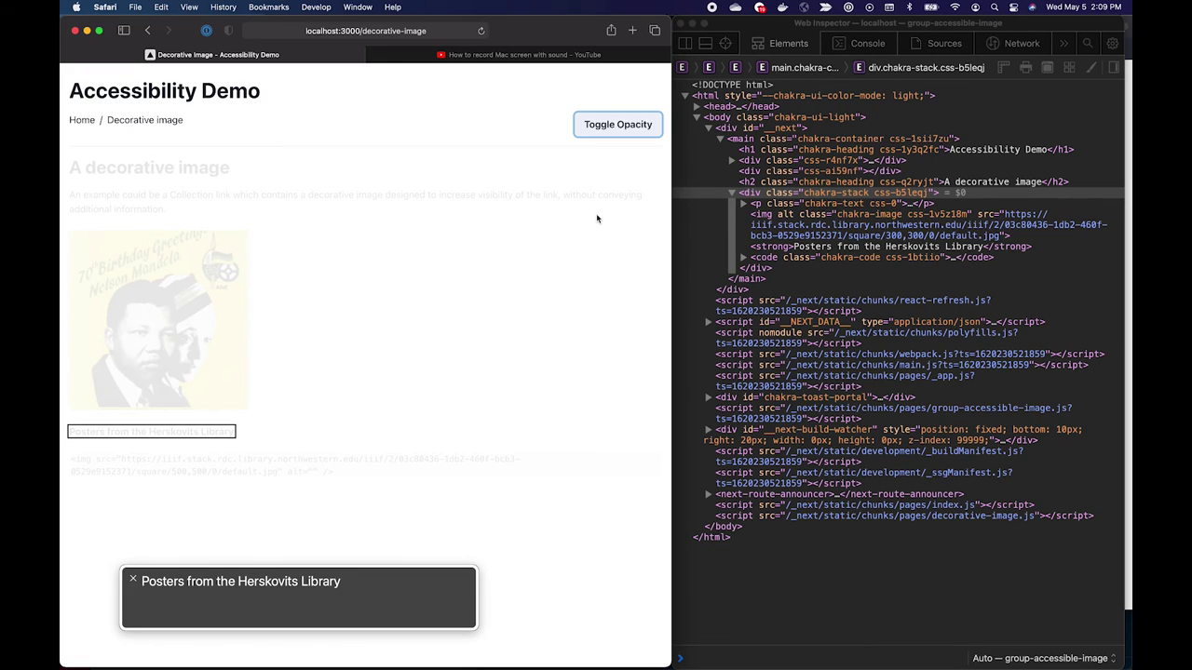
# Step: Move VoiceOver back and forth between paragraph and caption, confirming the decorative poster is skipped
pyautogui.hotkey('ctrl', 'alt', 'Left')
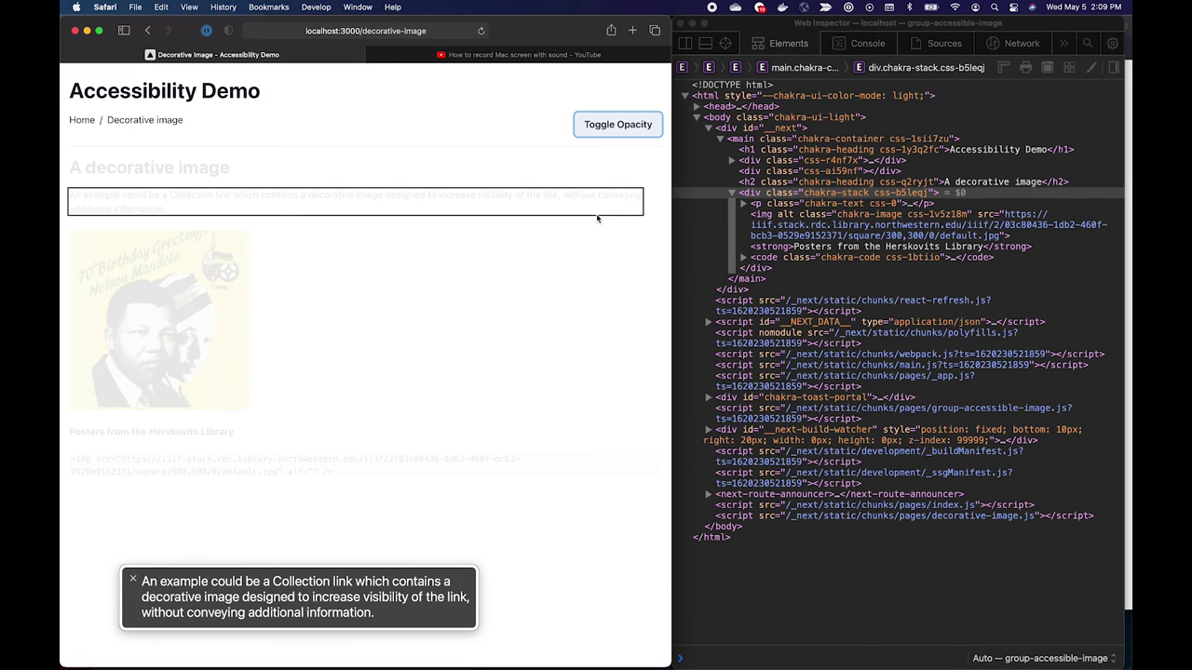
pyautogui.hotkey('ctrl', 'alt', 'Right')
pyautogui.hotkey('ctrl', 'alt', 'Left')
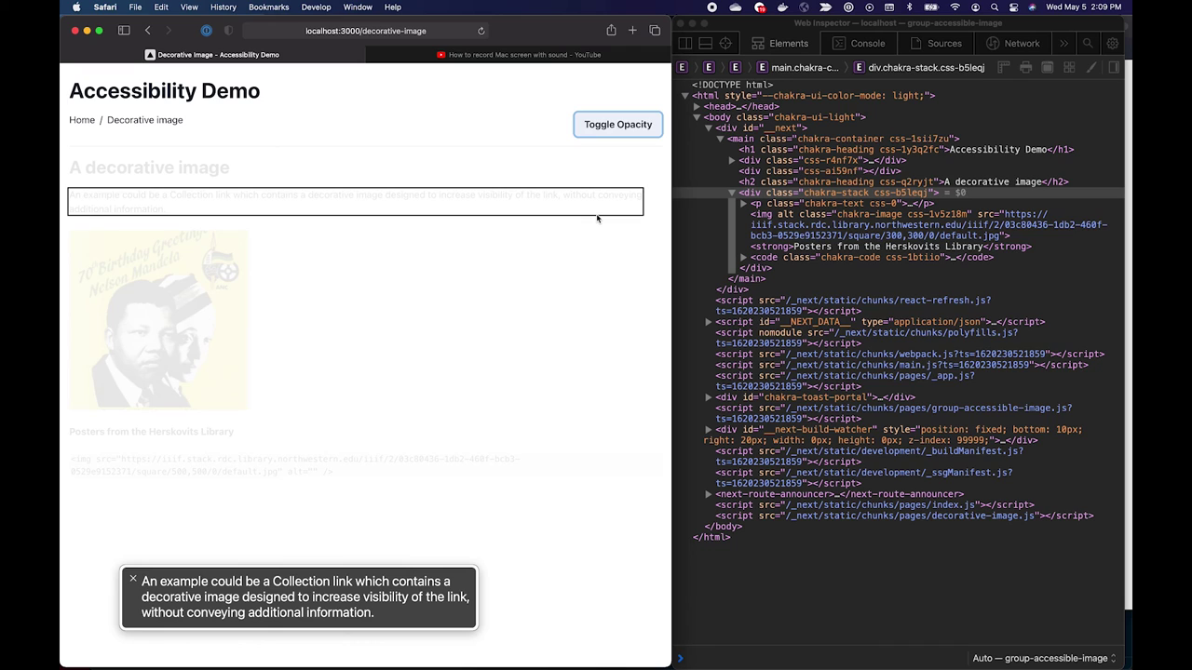